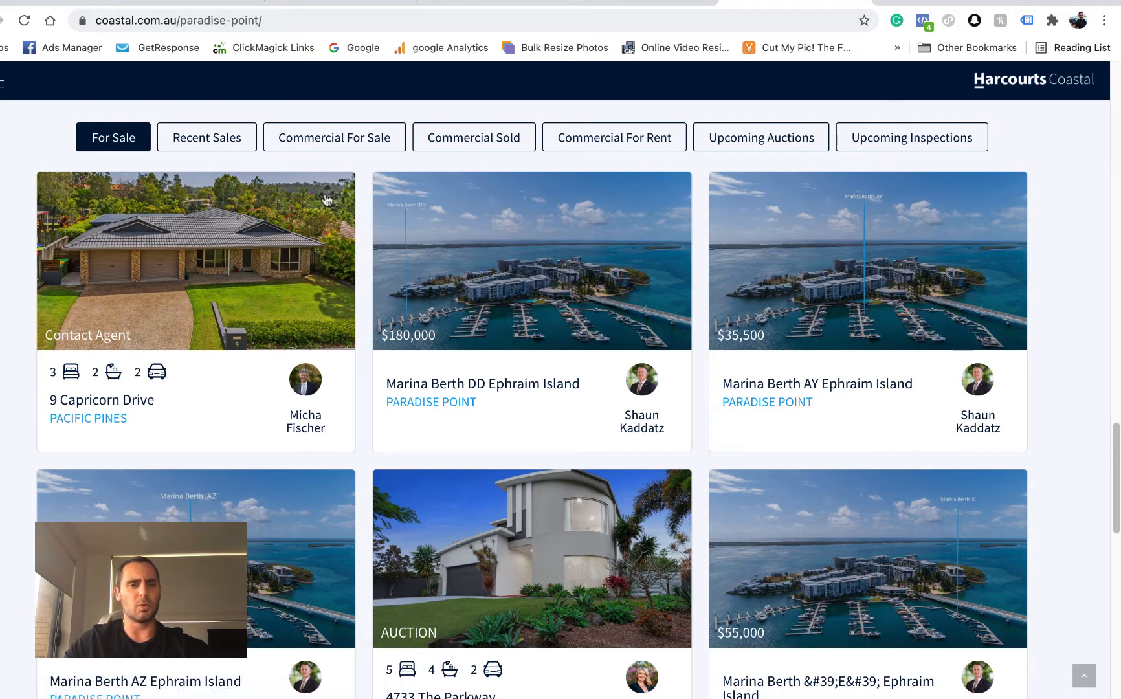
- Check which Facebook pixels are installed on the Harcourts Coastal website with Facebook Pixel Helper
{"action": "left_click", "coordinate": [923, 23]}
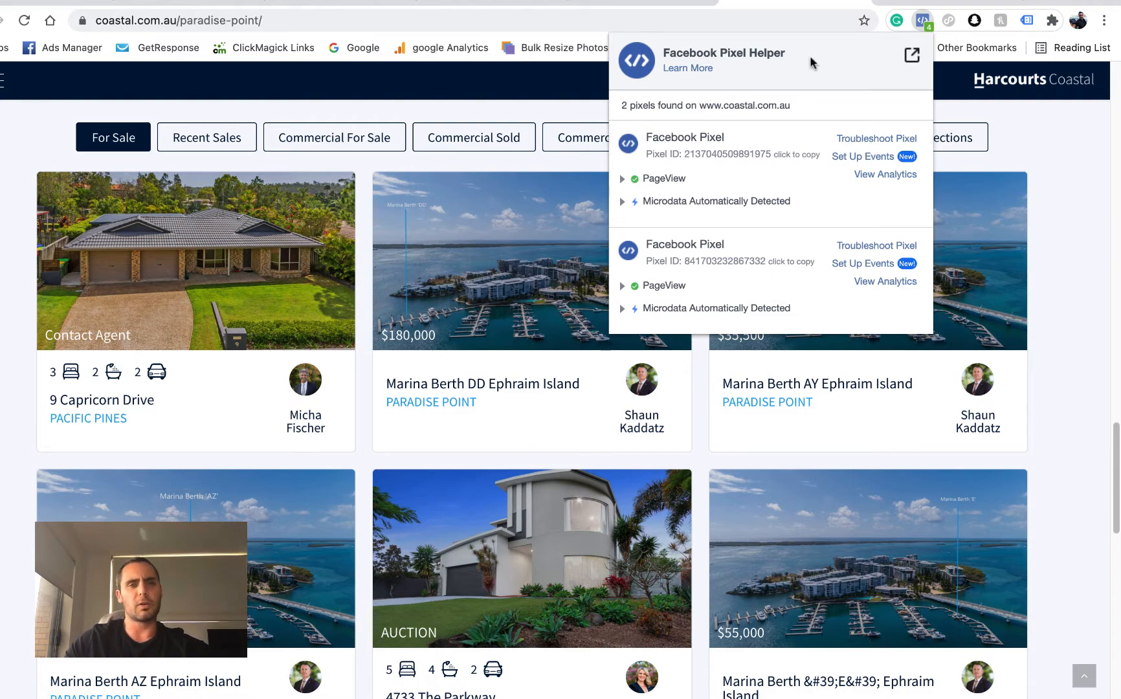
{"action": "left_click", "coordinate": [924, 25]}
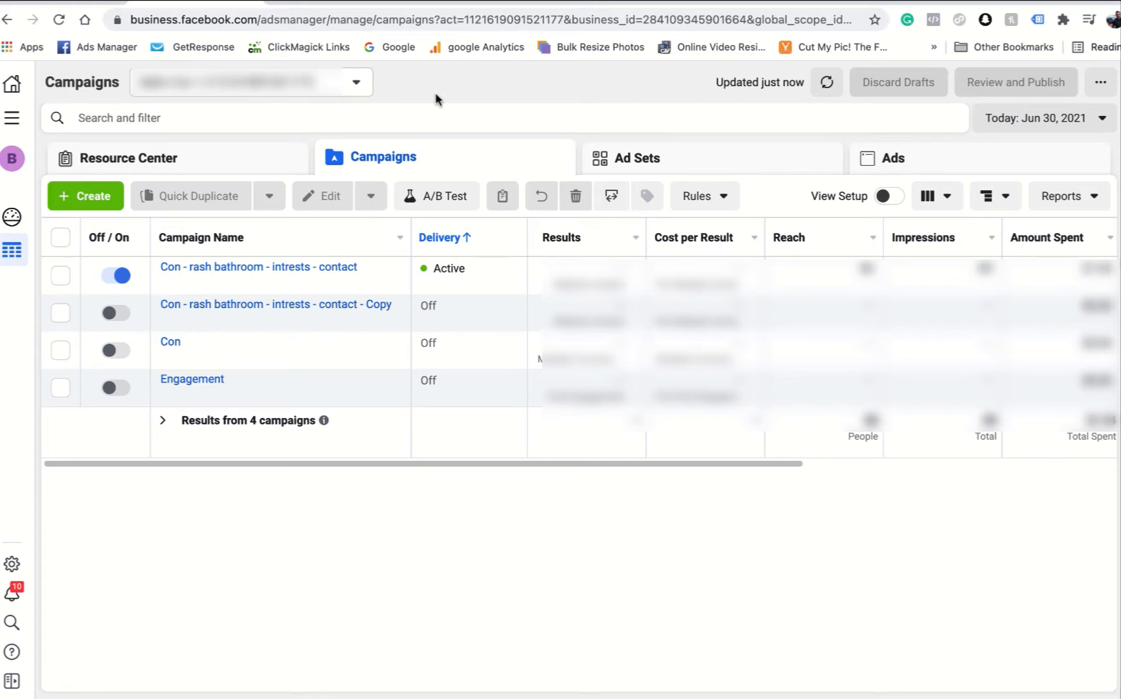
- Switch to Facebook Ads Manager and open the ad account's Audiences page
{"action": "left_click", "coordinate": [15, 123]}
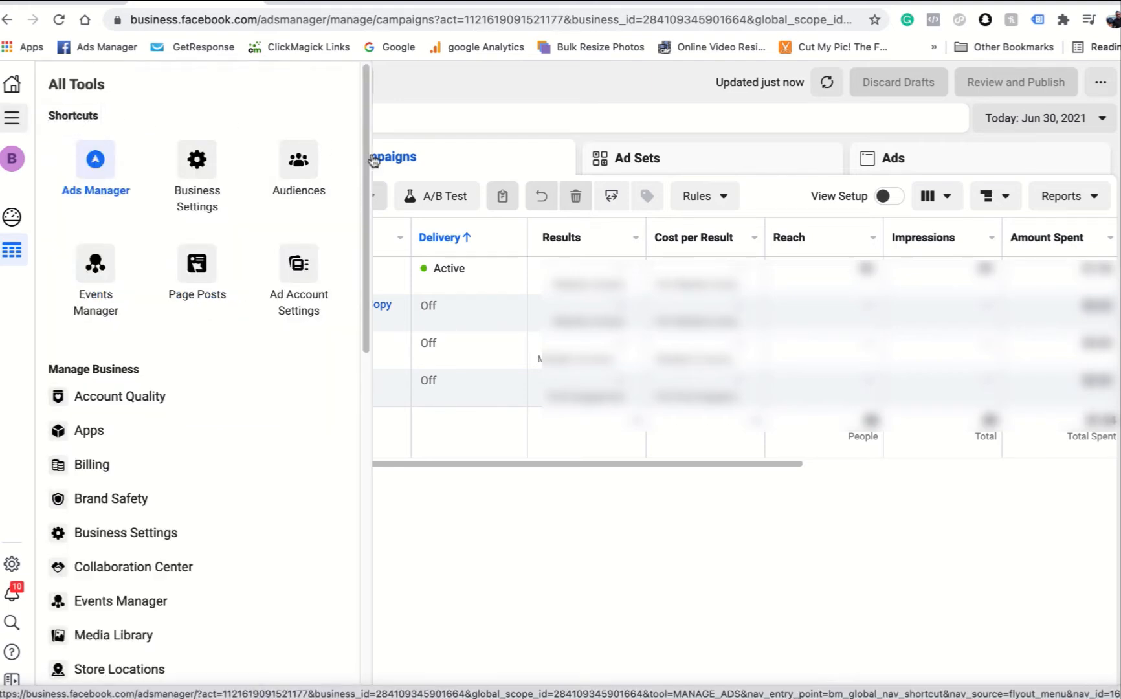
{"action": "left_click", "coordinate": [5, 121]}
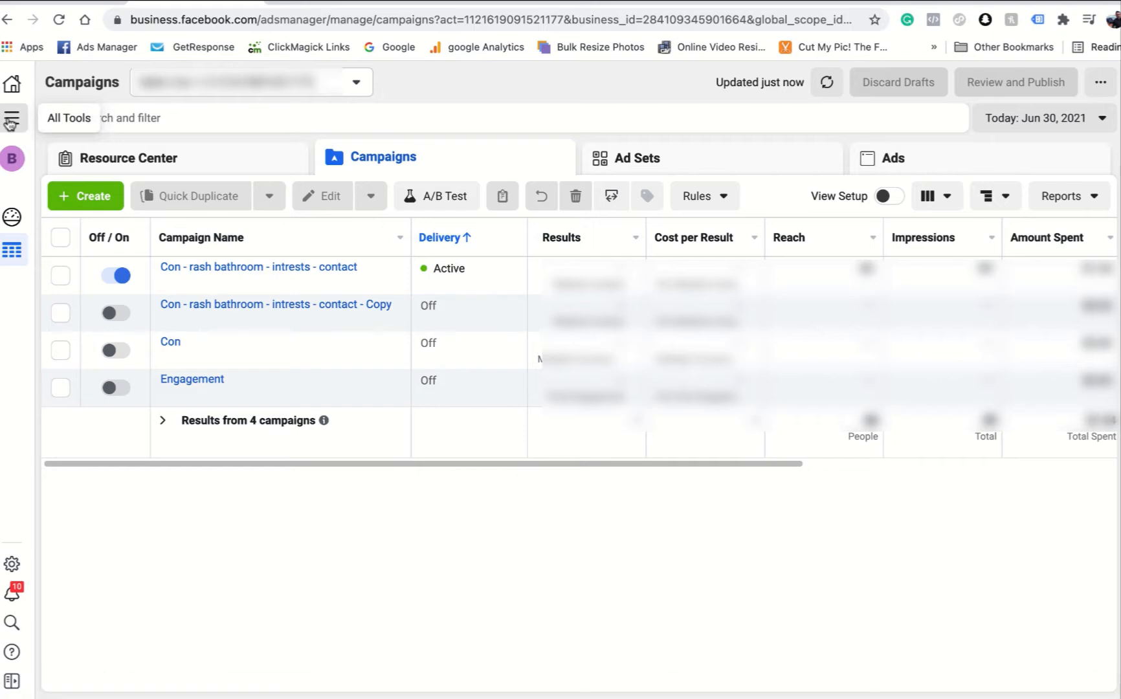
{"action": "left_click", "coordinate": [12, 118]}
{"action": "left_click", "coordinate": [308, 162]}
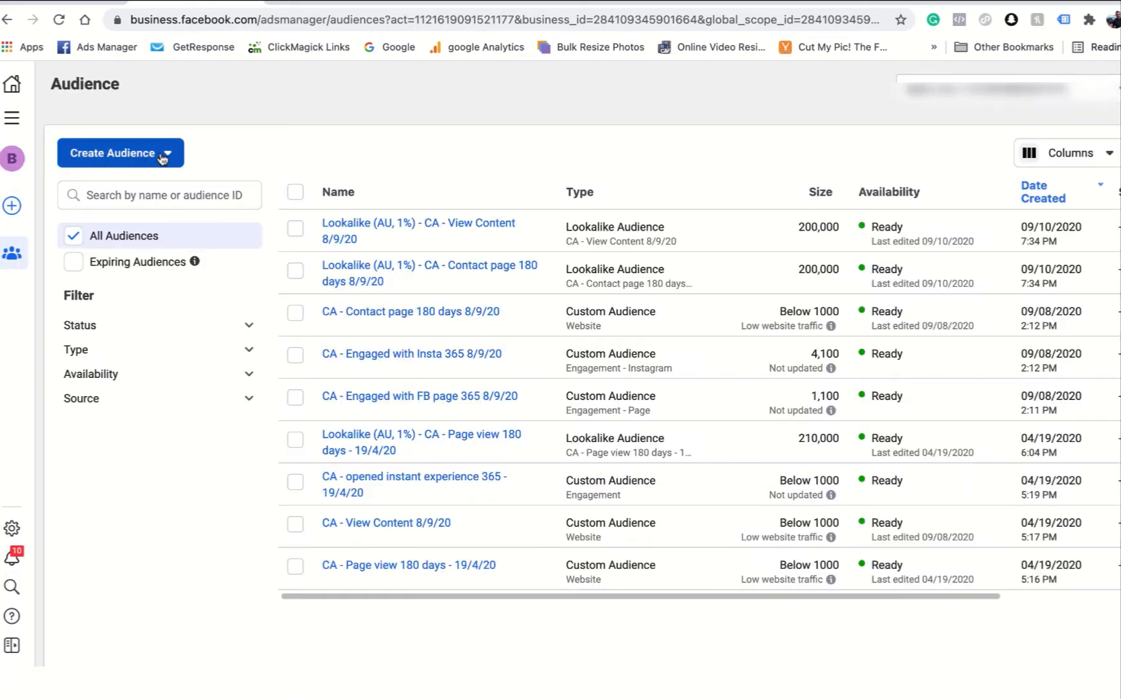
- Start a new Custom Audience that uses Website as its source
{"action": "left_click", "coordinate": [162, 158]}
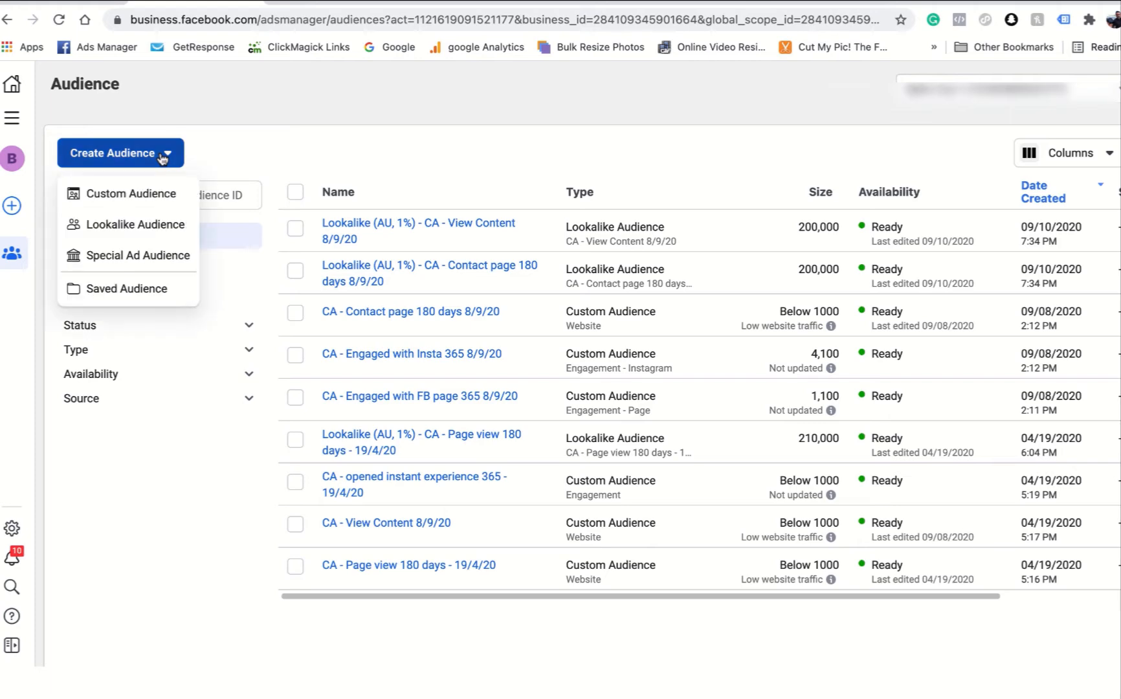
{"action": "left_click", "coordinate": [143, 193]}
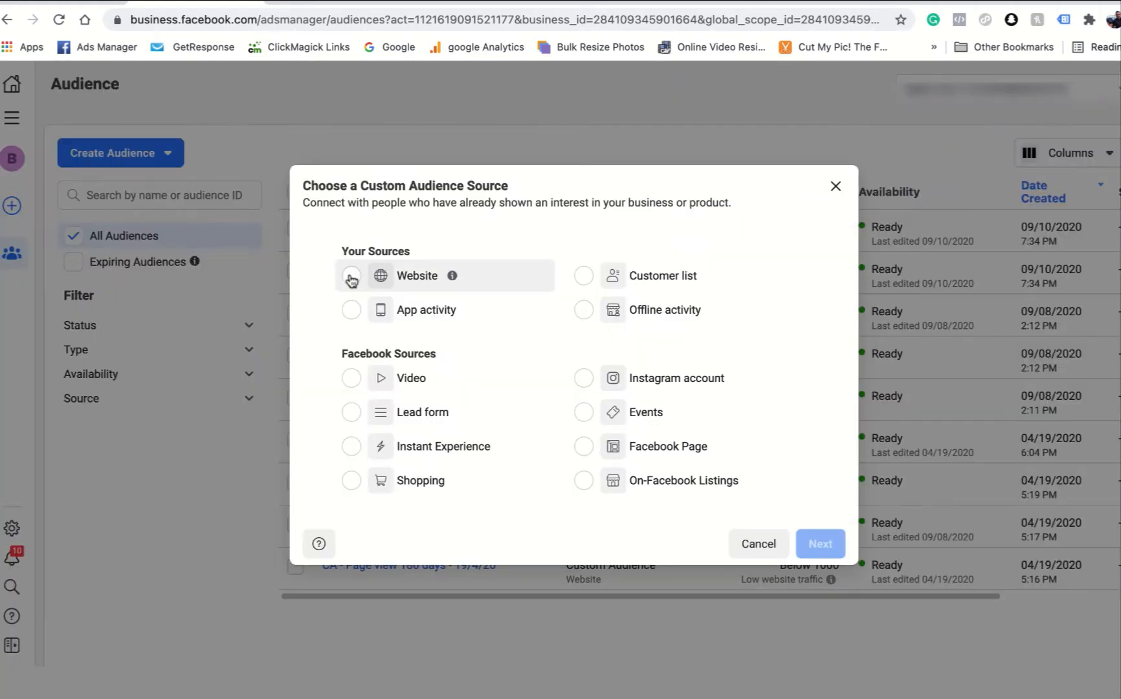
{"action": "left_click", "coordinate": [352, 278]}
{"action": "left_click", "coordinate": [819, 544]}
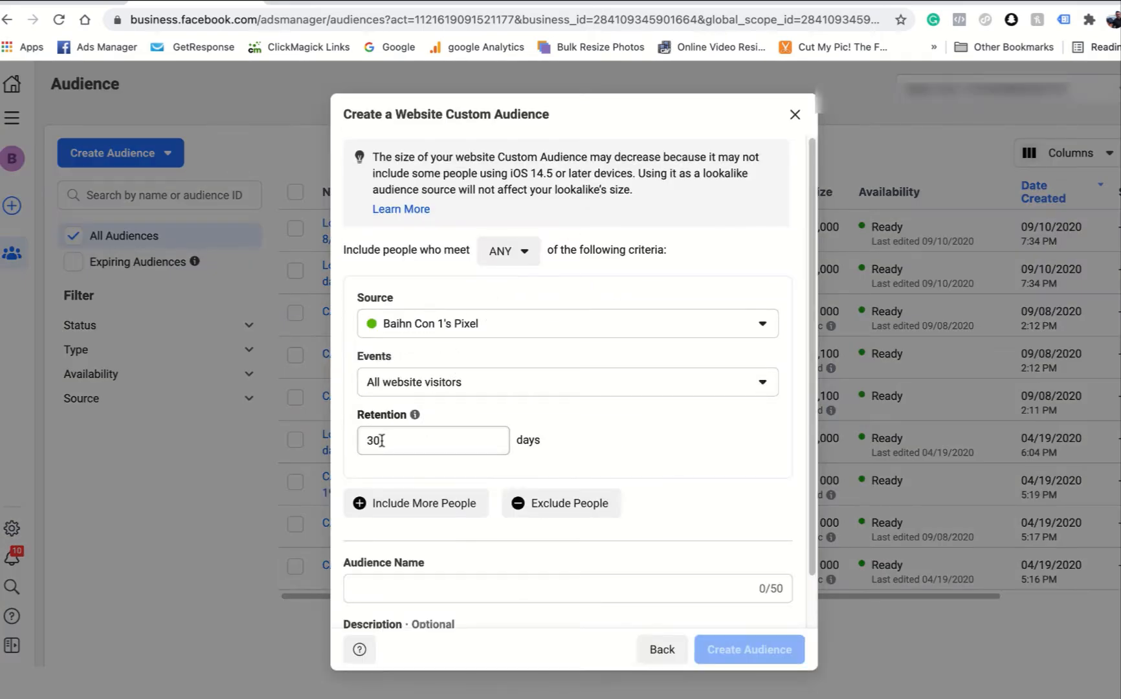
- Define the audience by the All website visitors event with a retention of 30 days
{"action": "left_click", "coordinate": [511, 388]}
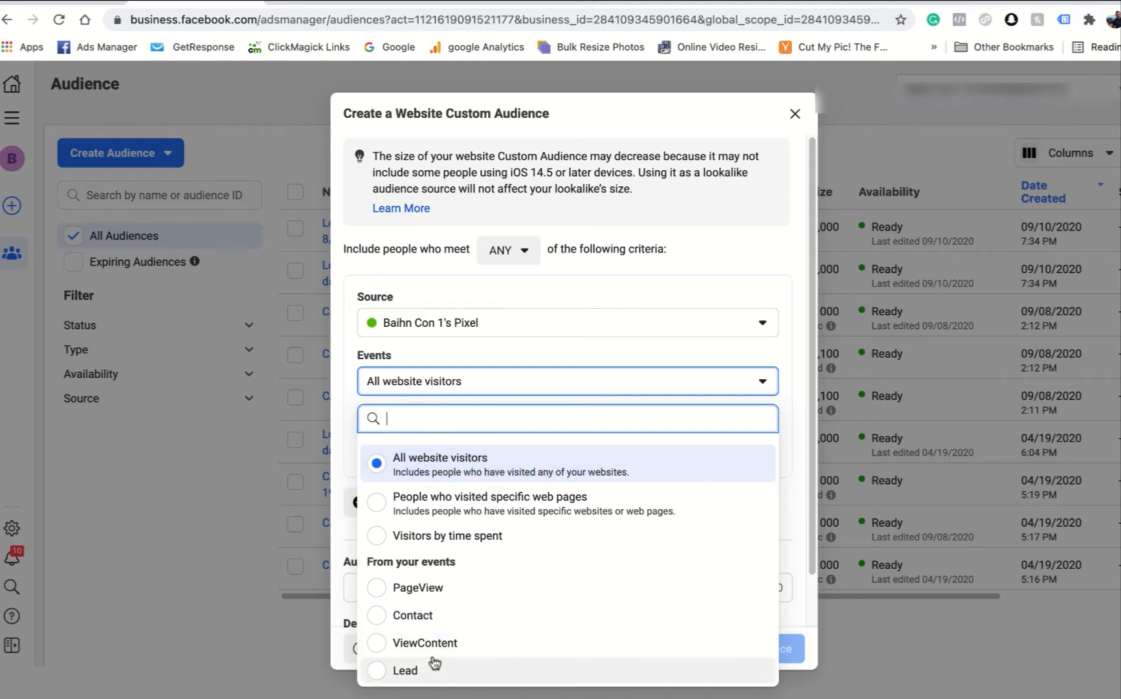
{"action": "left_click", "coordinate": [427, 460]}
{"action": "left_click", "coordinate": [377, 440]}
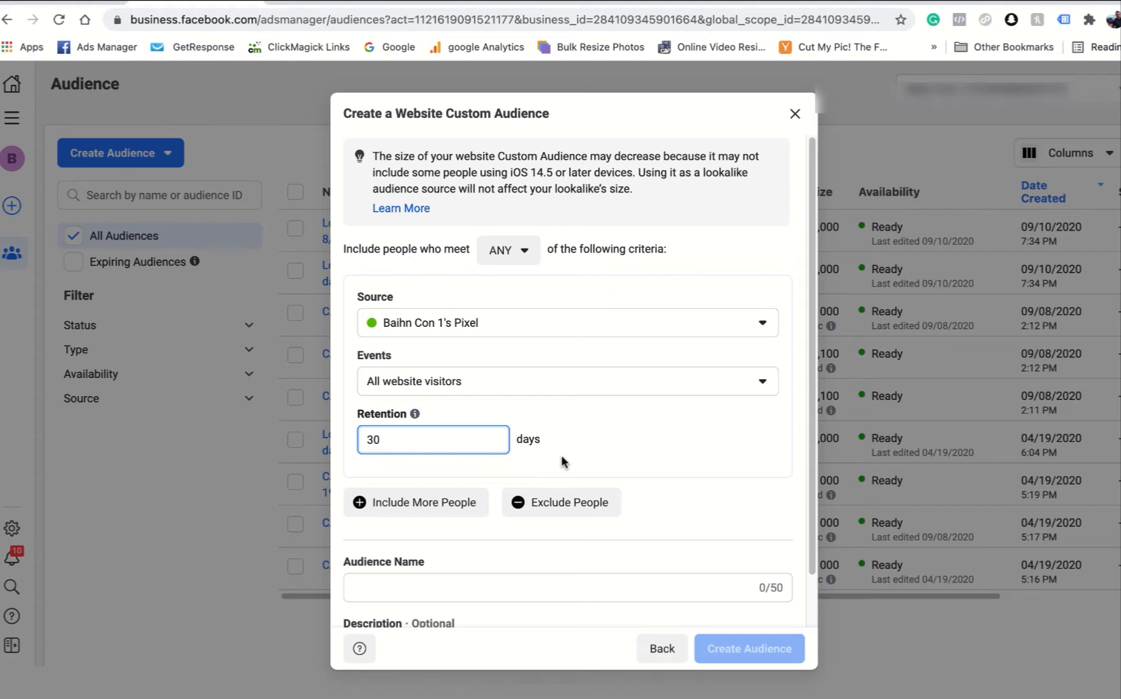
- Name the audience "CA - 30days website visits 30/6", create it and finish the audience setup
{"action": "left_click", "coordinate": [386, 586]}
{"action": "type", "text": "C"}
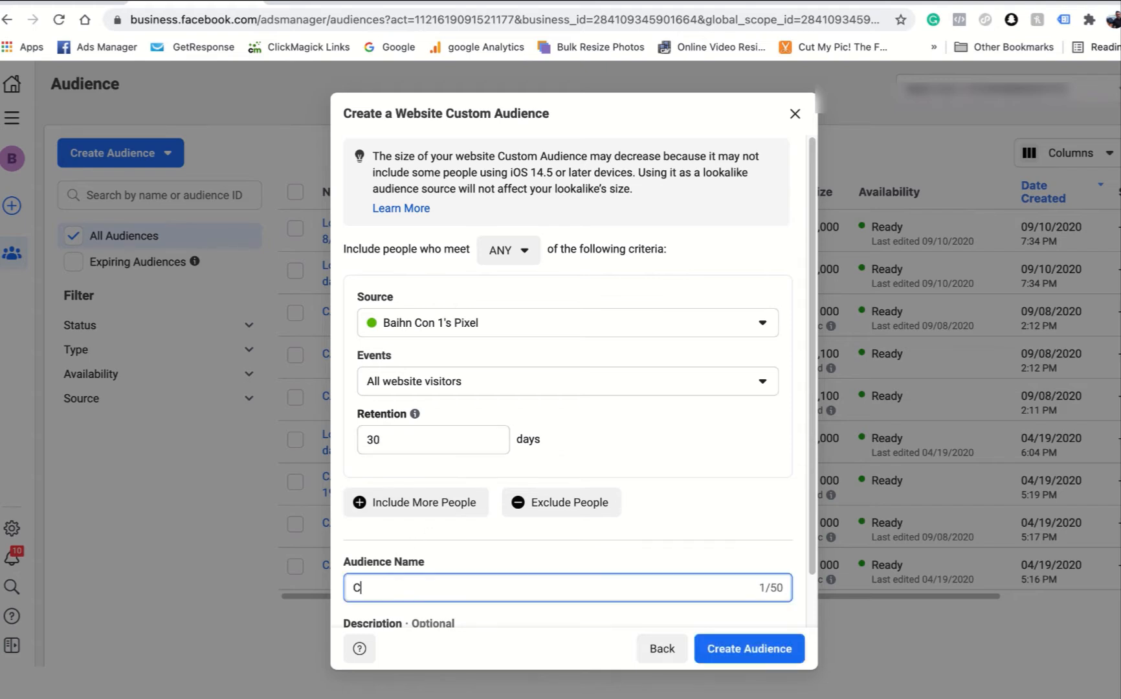
{"action": "type", "text": "A - 30days website visits"}
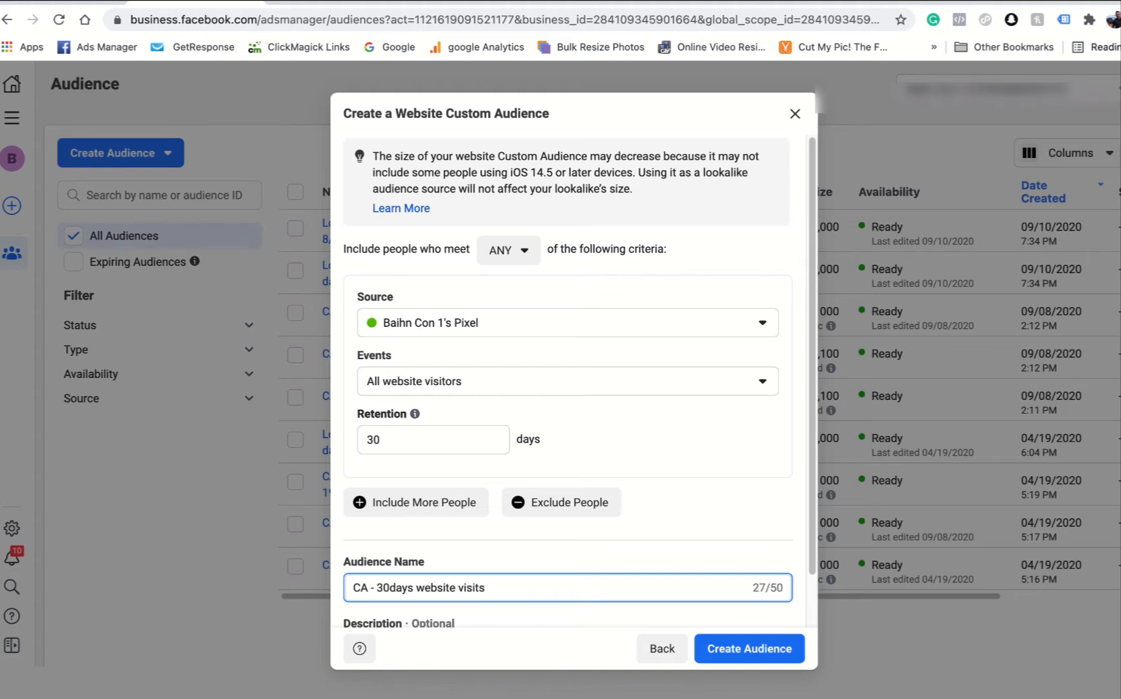
{"action": "type", "text": "30/6"}
{"action": "left_click", "coordinate": [747, 649]}
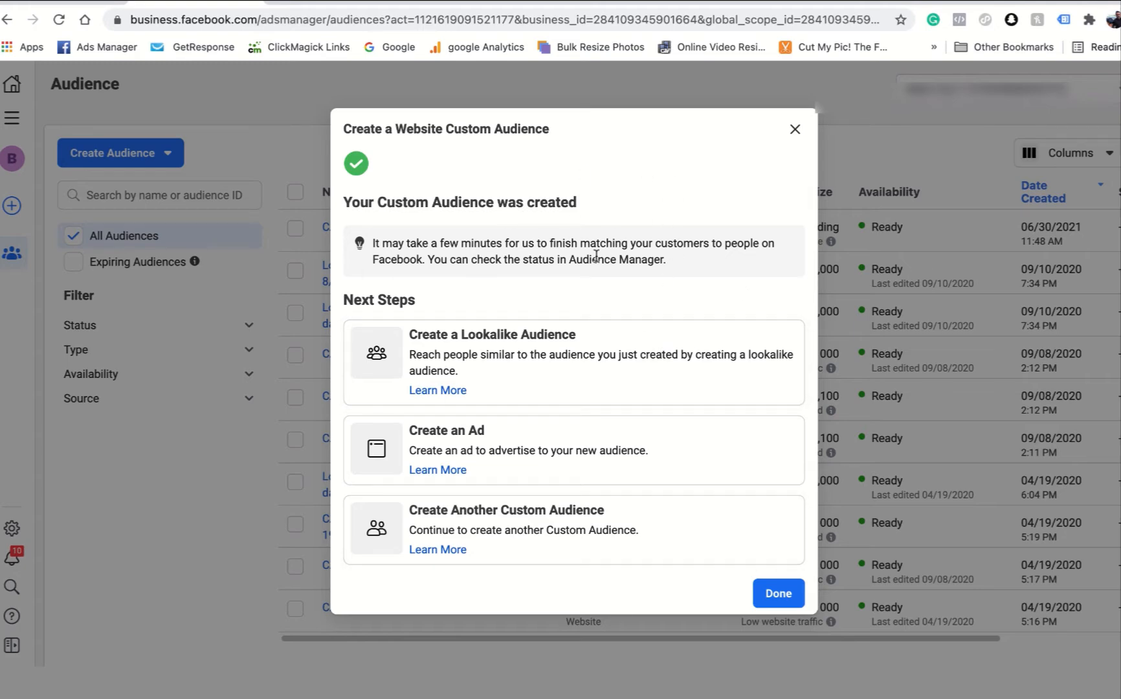
{"action": "left_click", "coordinate": [779, 592]}
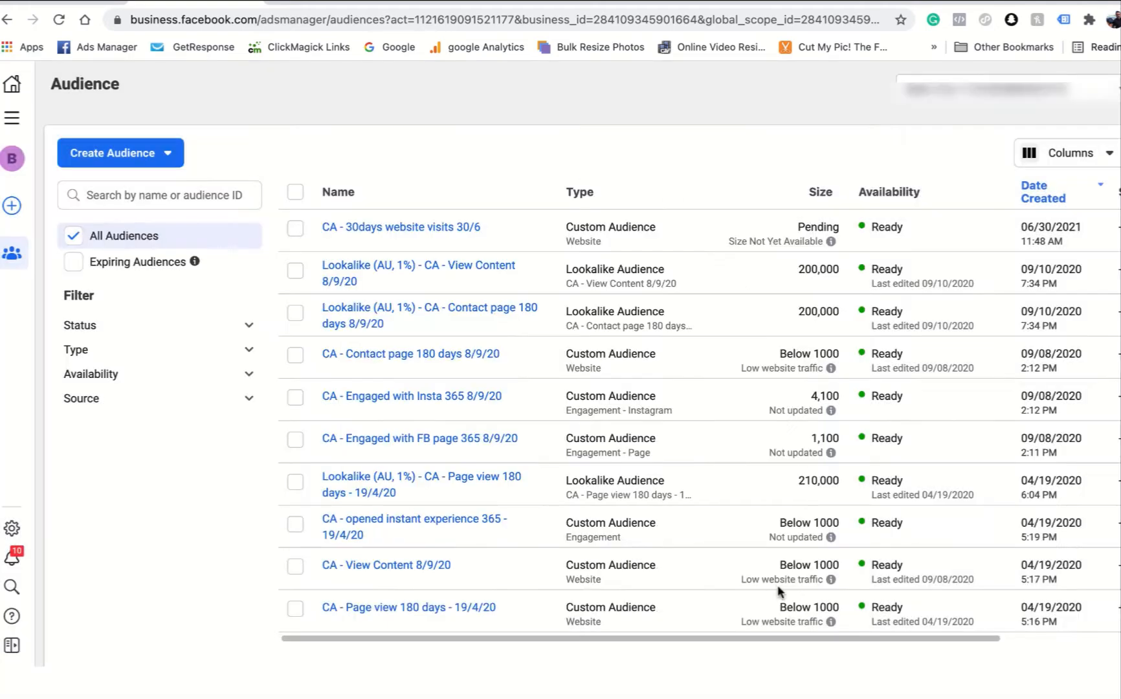
- Create a new campaign with the Engagement objective and the Post engagement type
{"action": "mouse_move", "coordinate": [446, 226]}
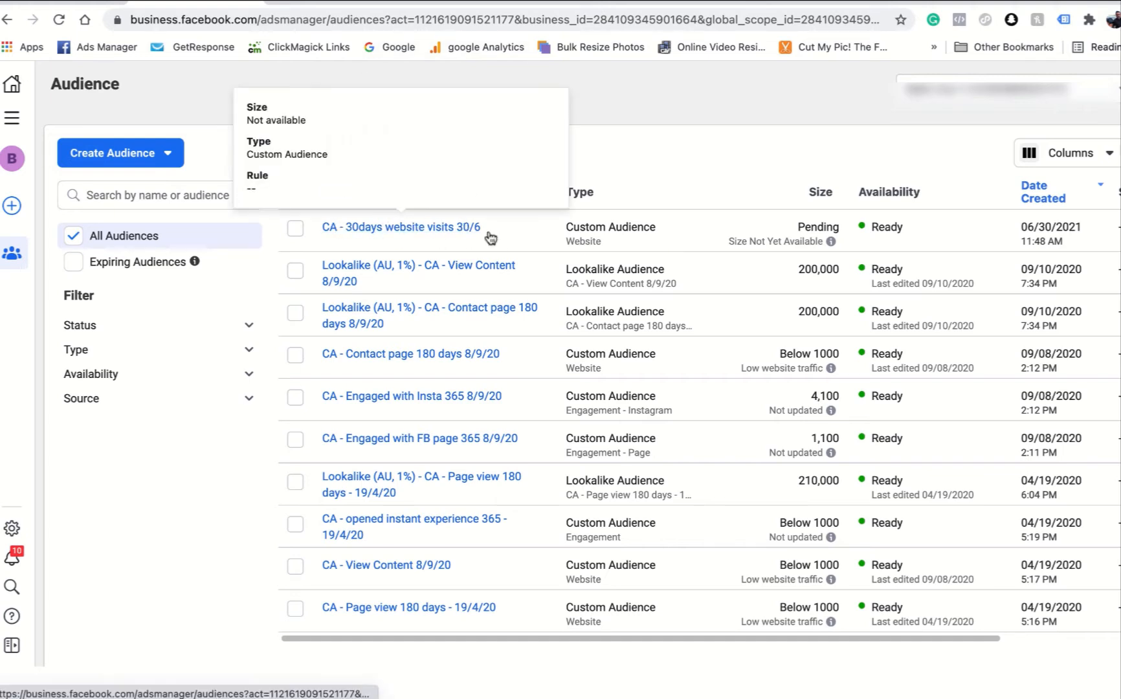
{"action": "left_click", "coordinate": [16, 122]}
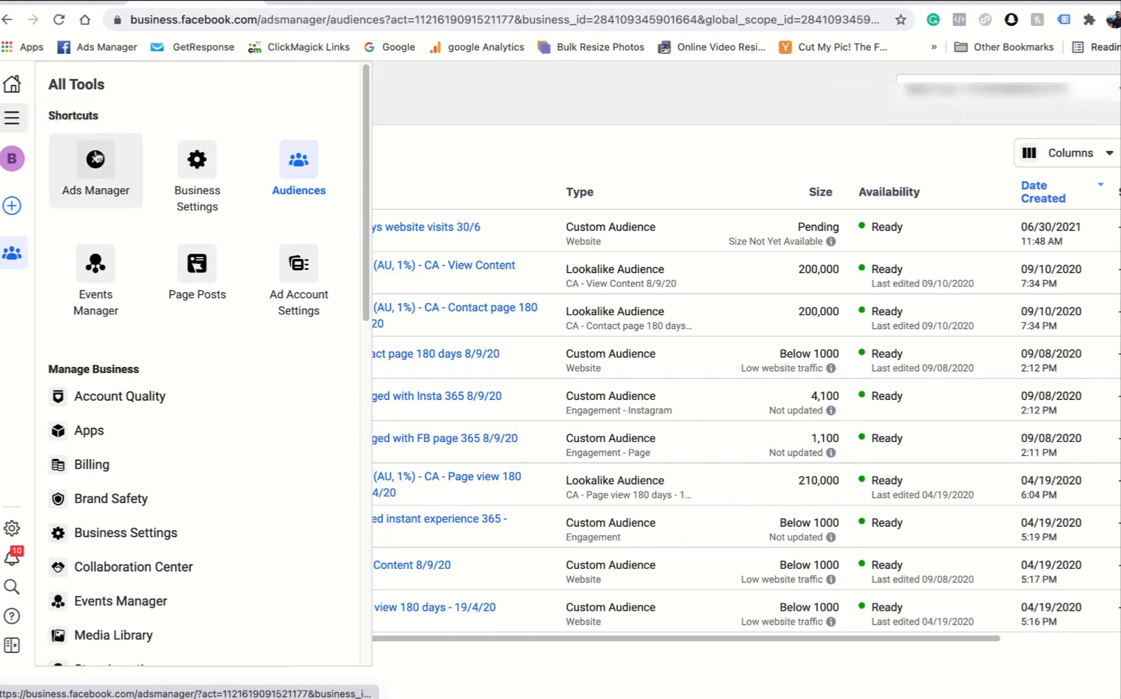
{"action": "left_click", "coordinate": [96, 167]}
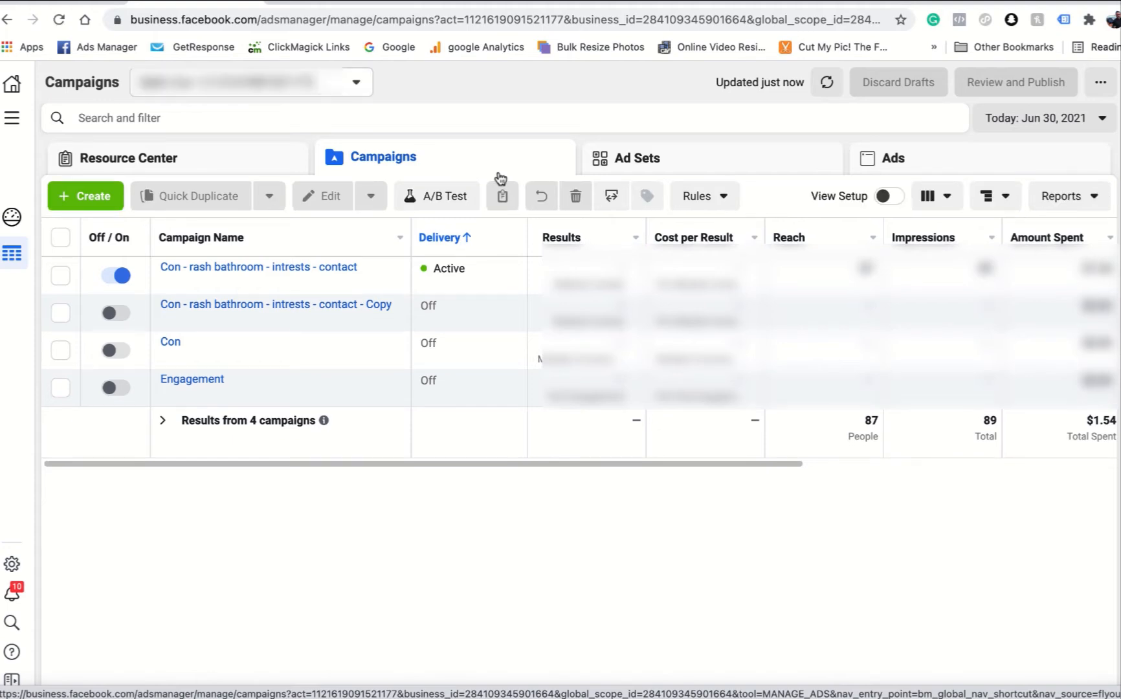
{"action": "left_click", "coordinate": [84, 202]}
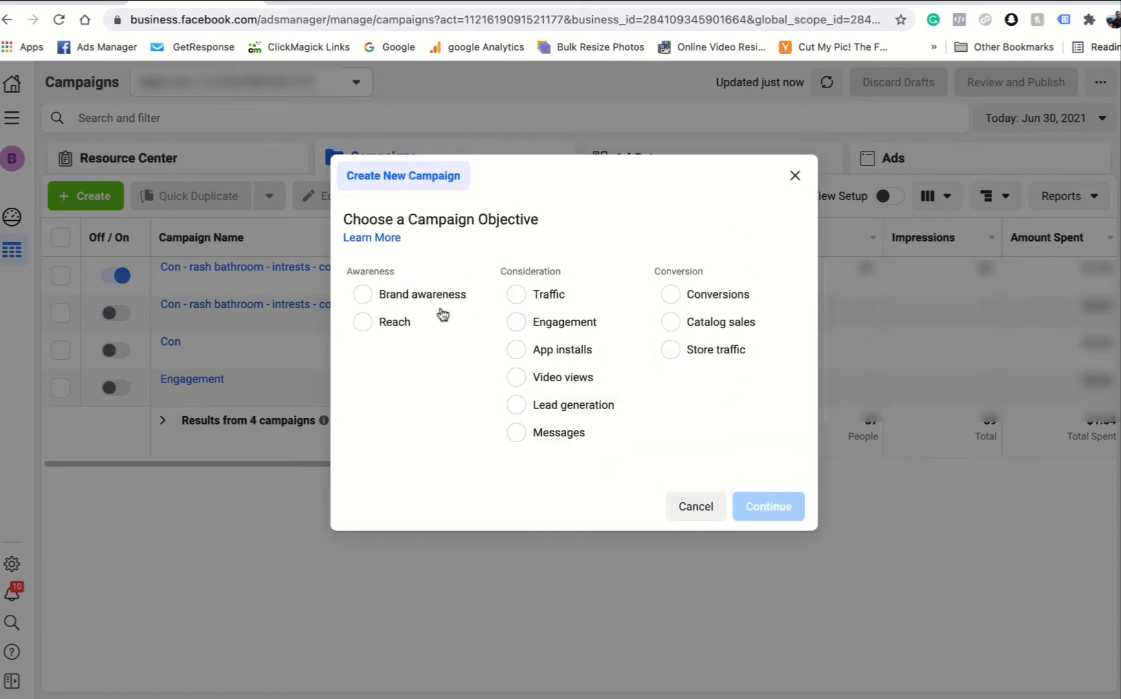
{"action": "left_click", "coordinate": [524, 324]}
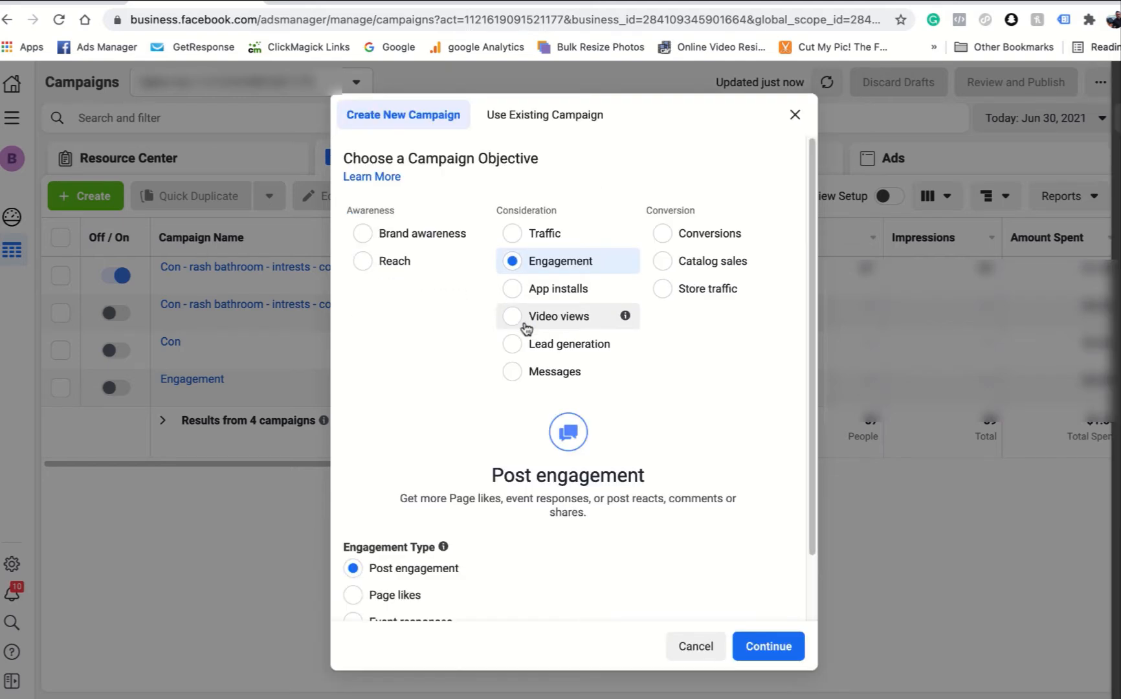
{"action": "scroll", "coordinate": [585, 362], "scroll_direction": "down", "scroll_amount": 1}
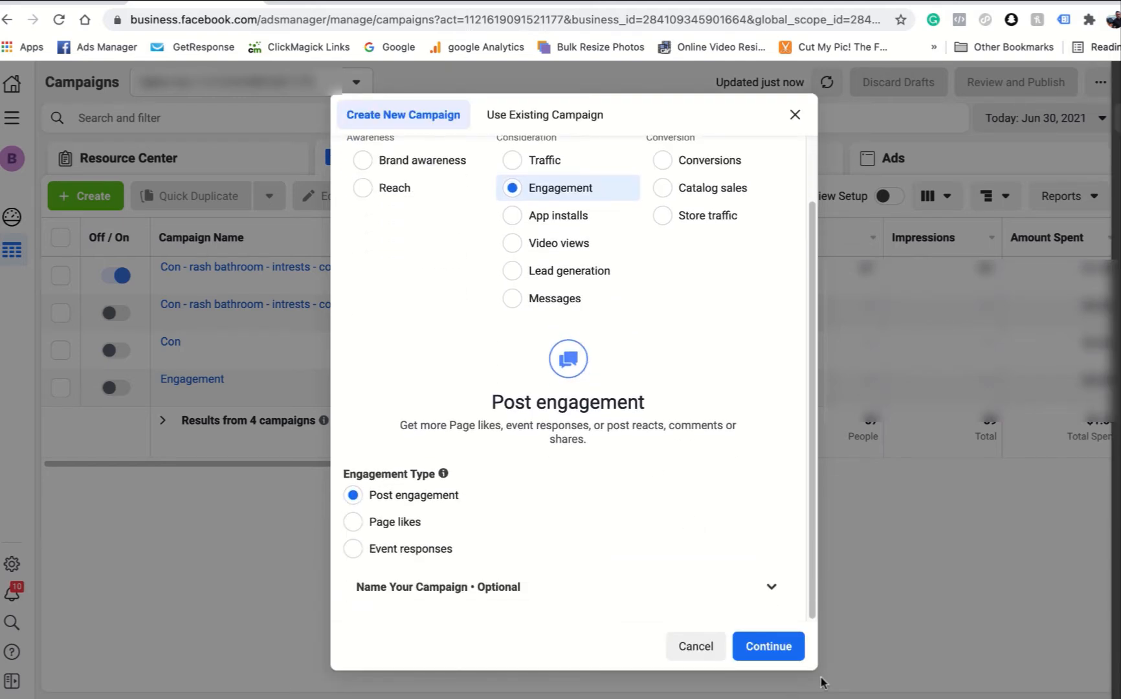
{"action": "left_click", "coordinate": [763, 643]}
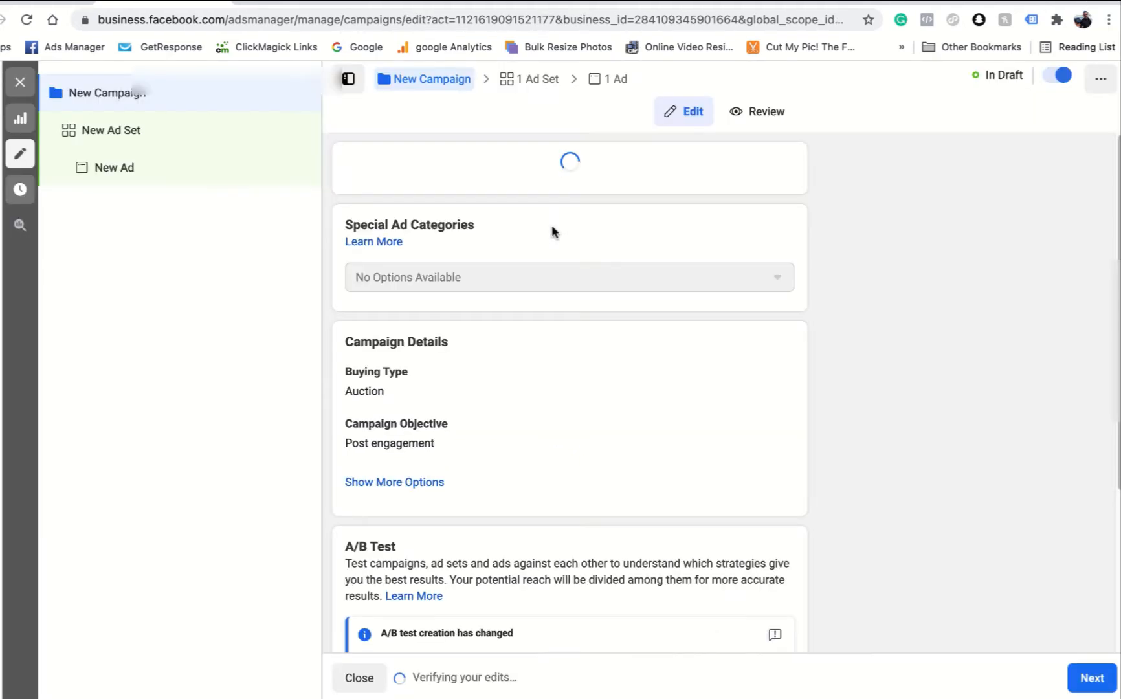
- Try Campaign Budget Optimization for the new campaign, switch it back off and proceed to the ad set
{"action": "left_click_drag", "start_coordinate": [451, 197], "coordinate": [353, 193]}
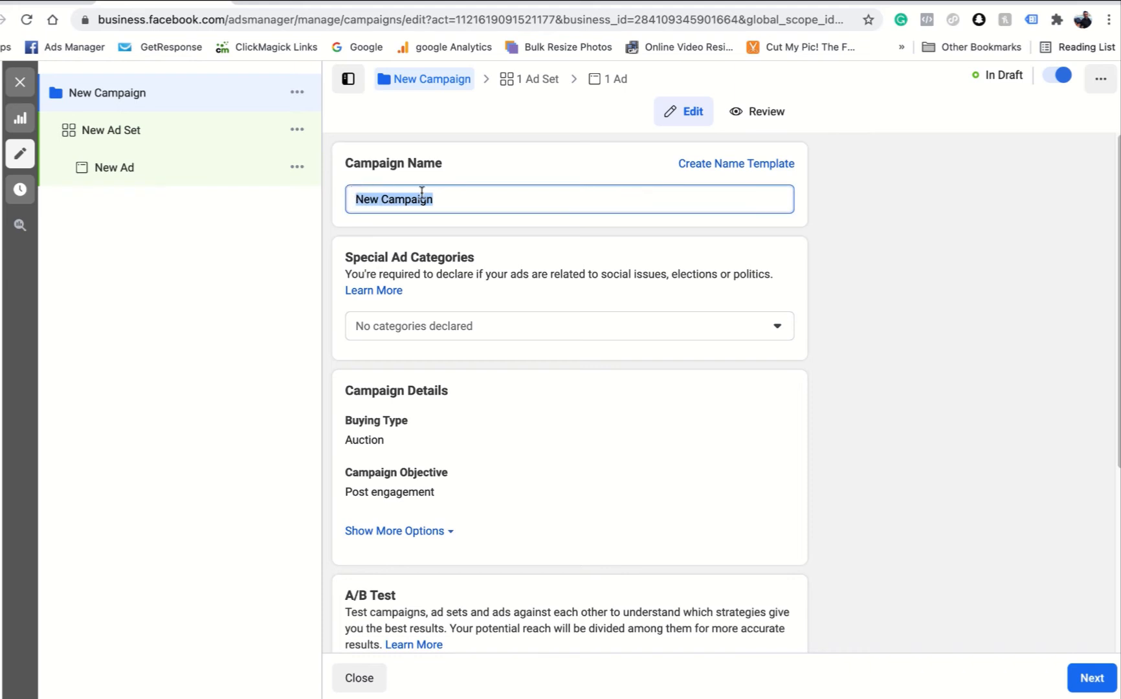
{"action": "left_click", "coordinate": [513, 161]}
{"action": "scroll", "coordinate": [532, 268], "scroll_direction": "down", "scroll_amount": 5}
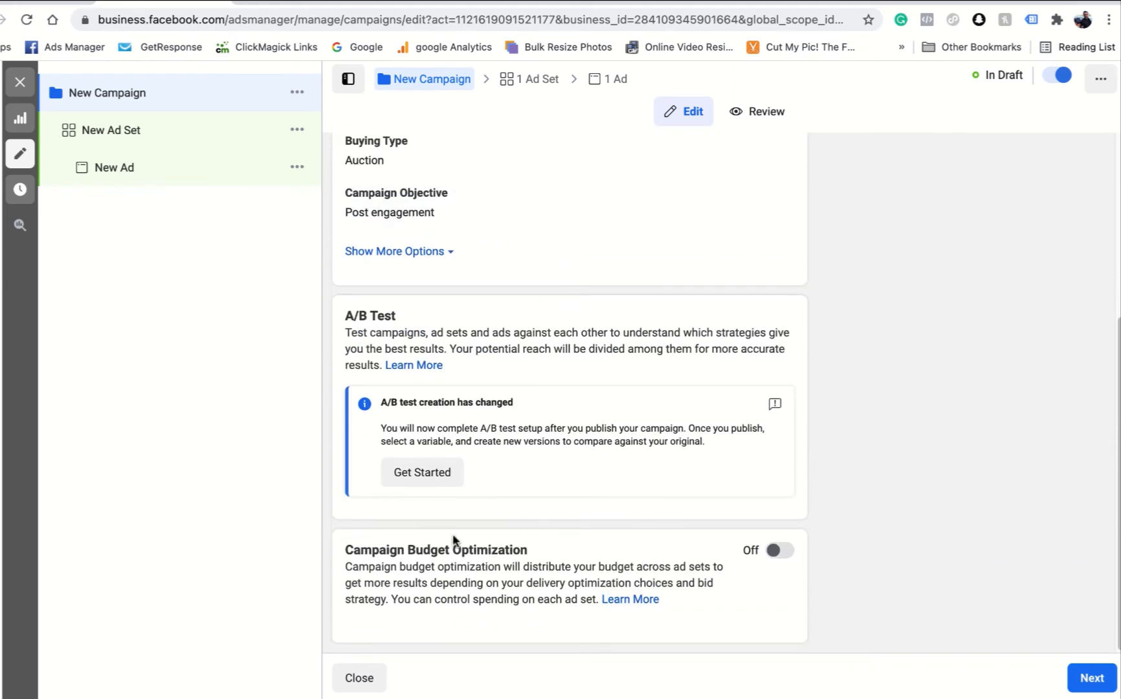
{"action": "left_click", "coordinate": [779, 551]}
{"action": "left_click", "coordinate": [777, 552]}
{"action": "left_click", "coordinate": [1091, 679]}
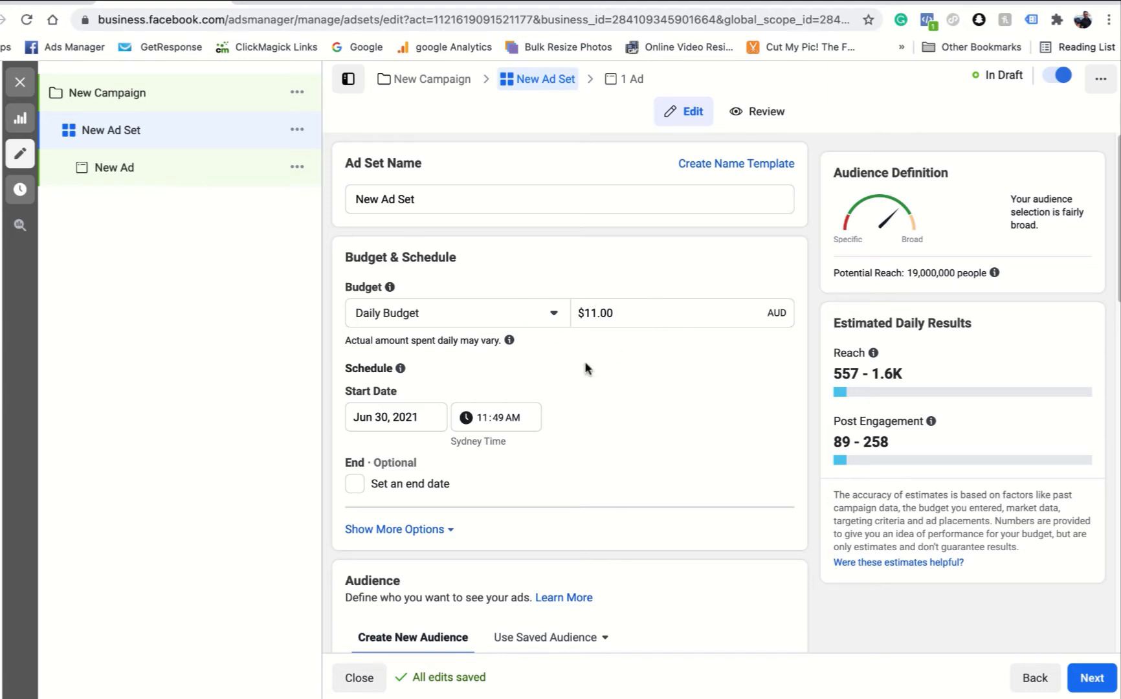
- Target the new ad set at the custom audience "CA - 30days website visits 30/6"
{"action": "scroll", "coordinate": [570, 360], "scroll_direction": "down", "scroll_amount": 2}
{"action": "scroll", "coordinate": [495, 194], "scroll_direction": "down", "scroll_amount": 3}
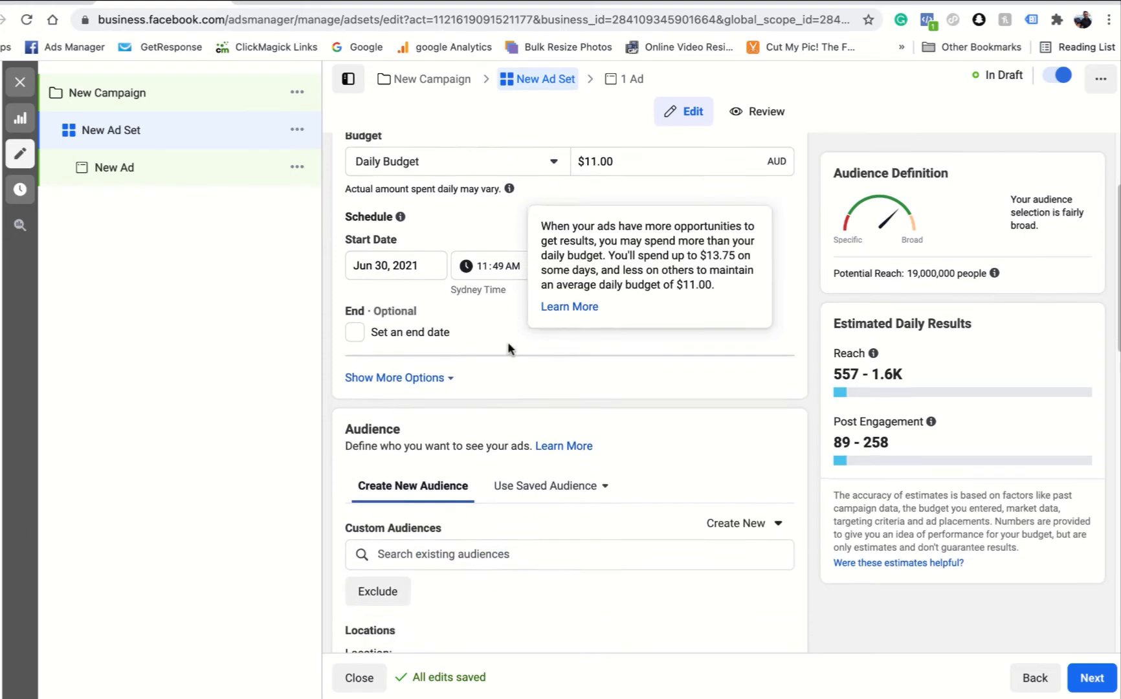
{"action": "scroll", "coordinate": [438, 258], "scroll_direction": "up", "scroll_amount": 1}
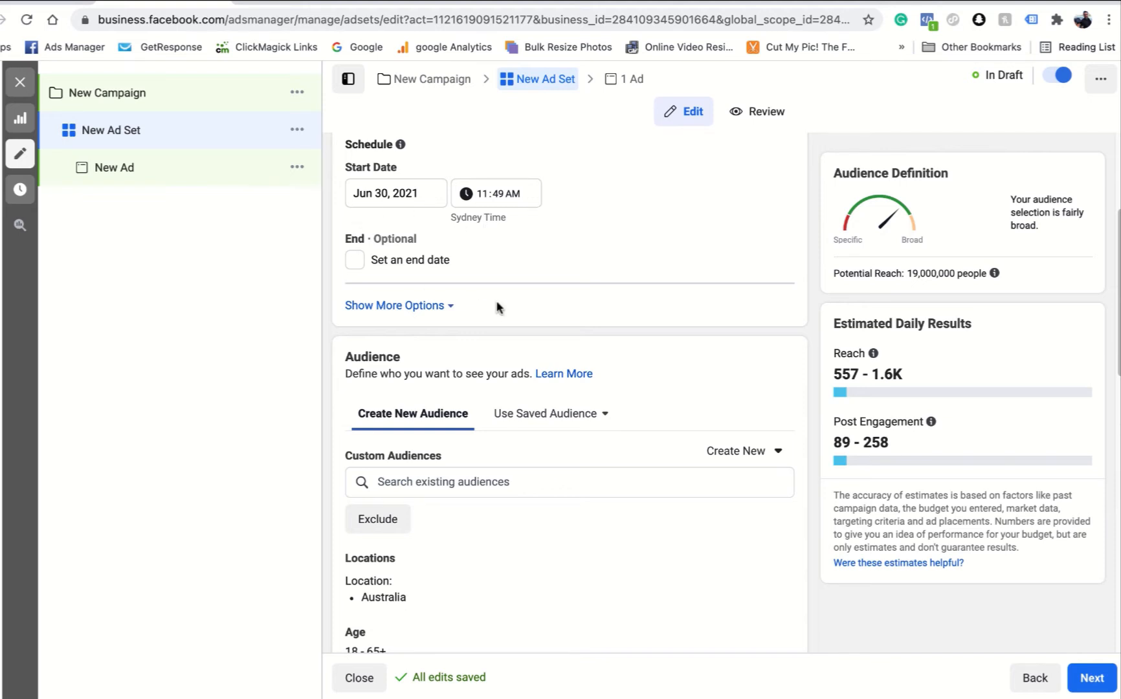
{"action": "scroll", "coordinate": [527, 296], "scroll_direction": "down", "scroll_amount": 1}
{"action": "scroll", "coordinate": [528, 303], "scroll_direction": "down", "scroll_amount": 5}
{"action": "left_click", "coordinate": [476, 291]}
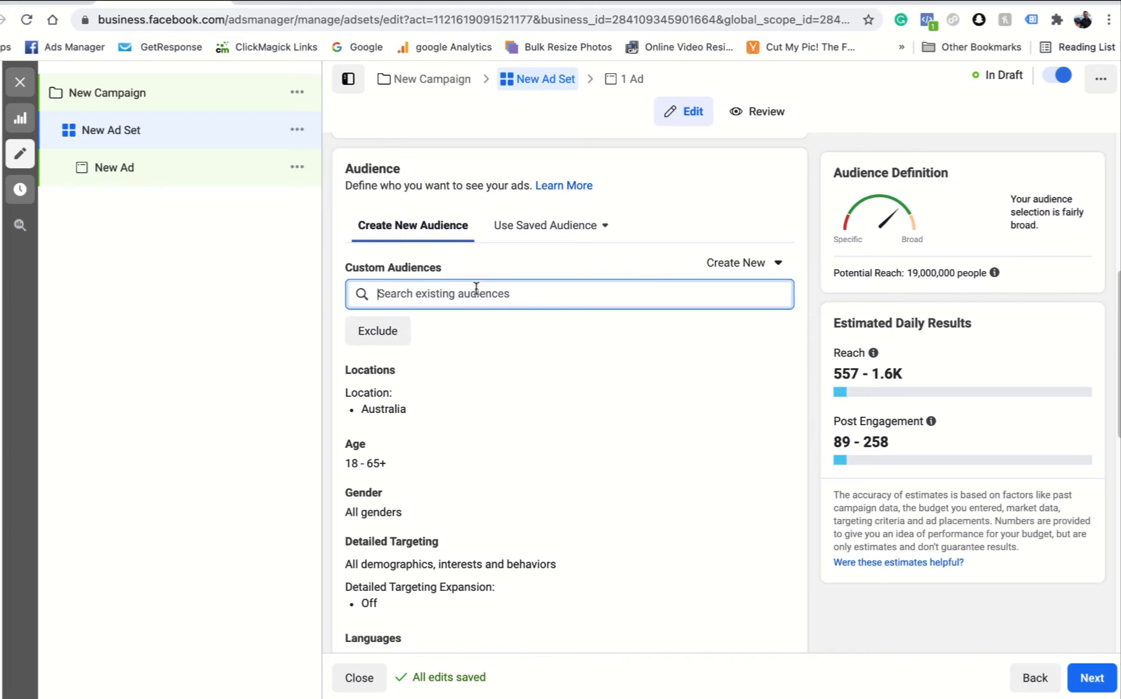
{"action": "left_click", "coordinate": [461, 293]}
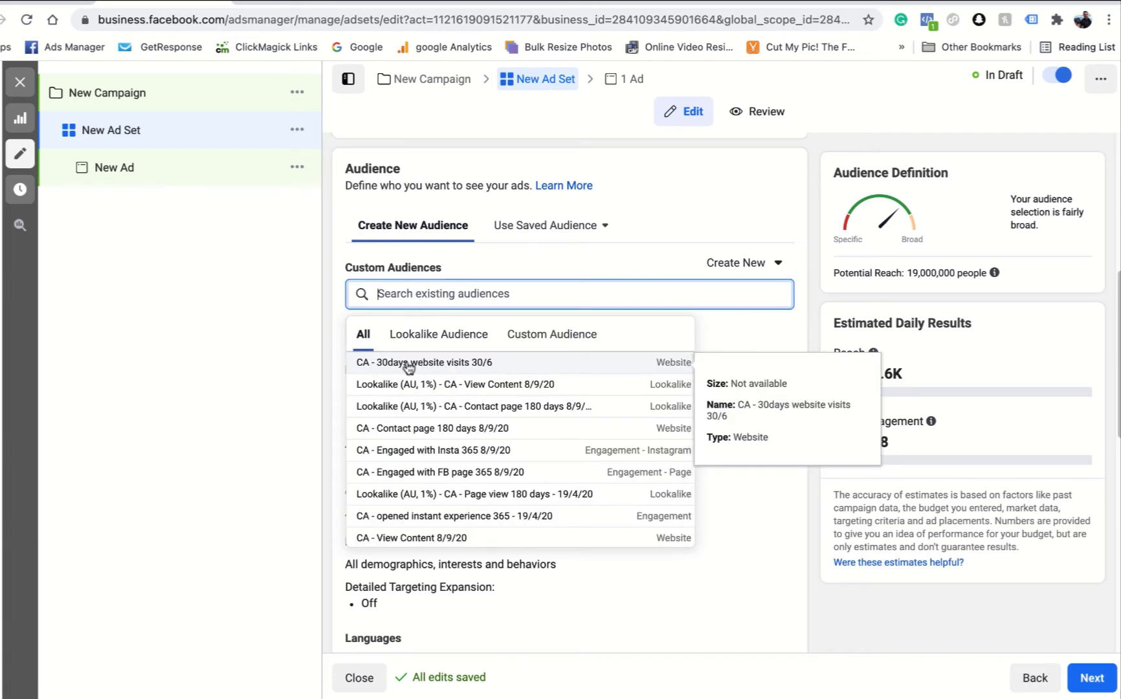
{"action": "left_click", "coordinate": [550, 334]}
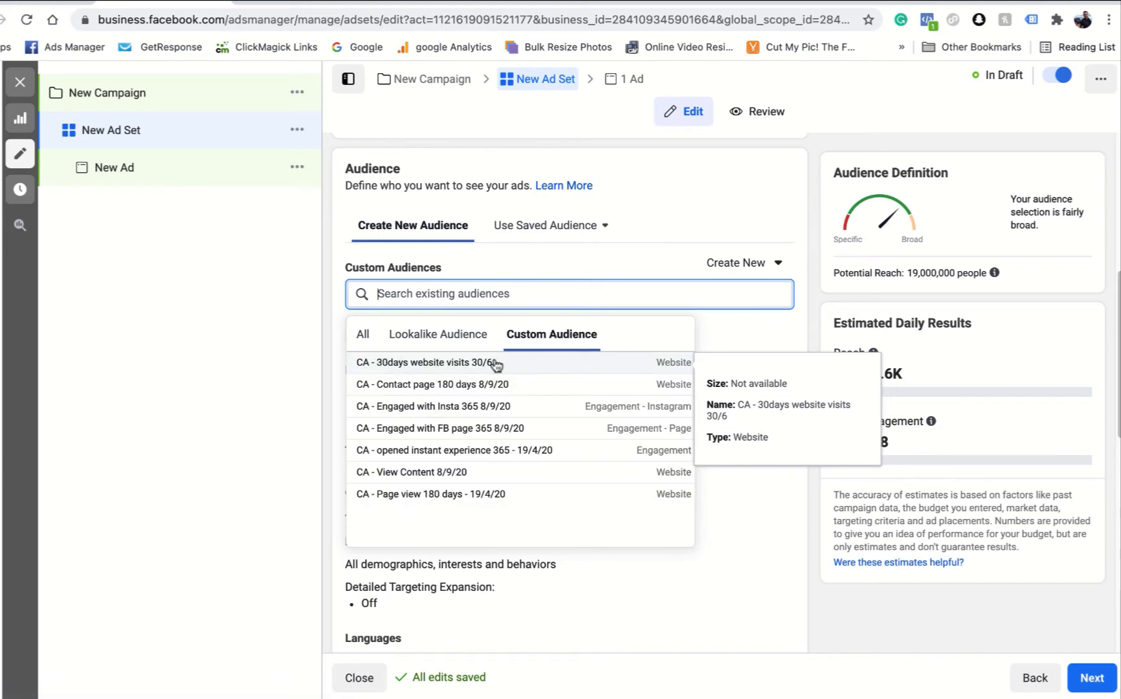
{"action": "left_click", "coordinate": [416, 364]}
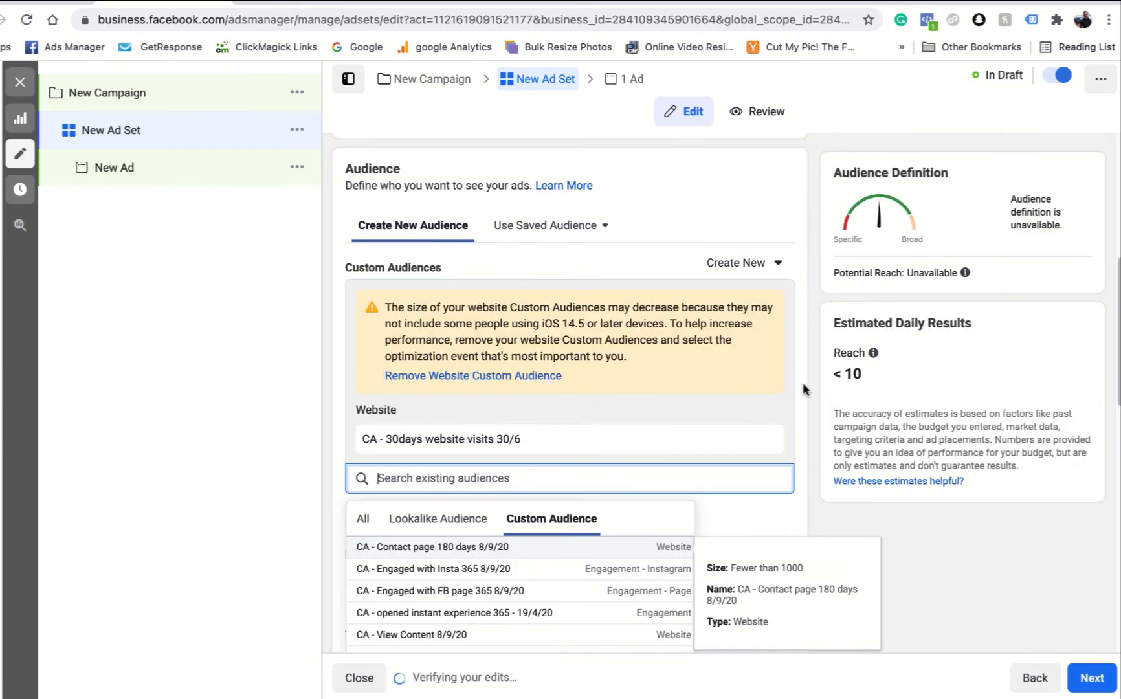
{"action": "left_click", "coordinate": [808, 384]}
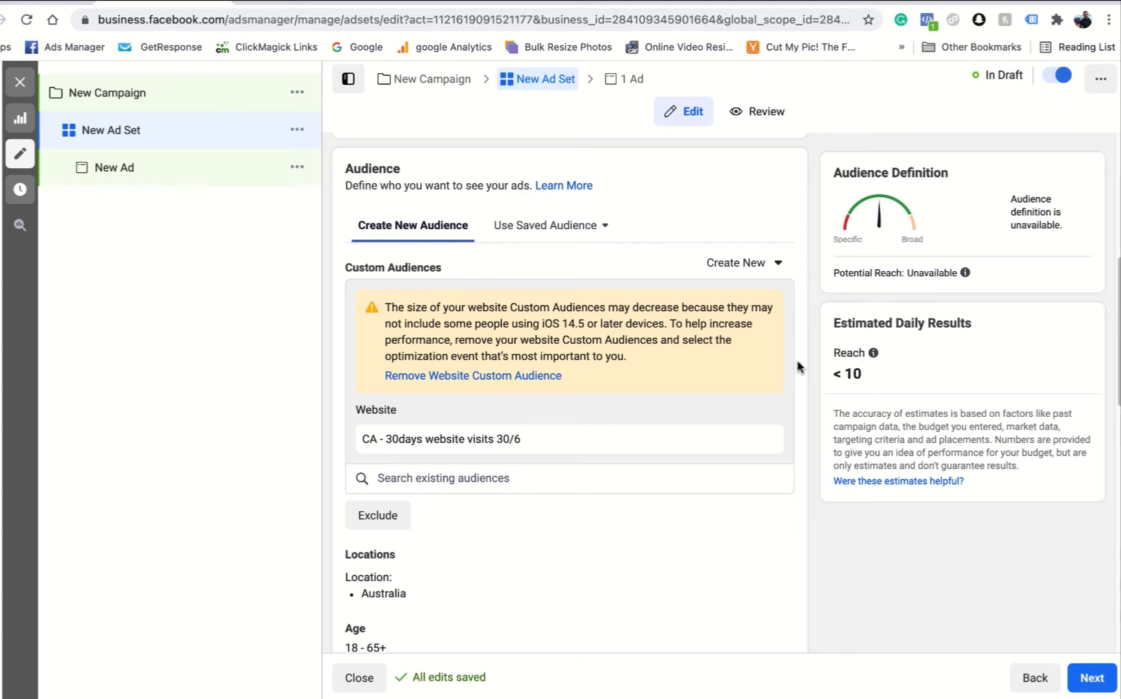
- Review the ad set's location, age, gender, detailed targeting and language settings
{"action": "scroll", "coordinate": [797, 360], "scroll_direction": "down", "scroll_amount": 2}
{"action": "scroll", "coordinate": [695, 350], "scroll_direction": "down", "scroll_amount": 5}
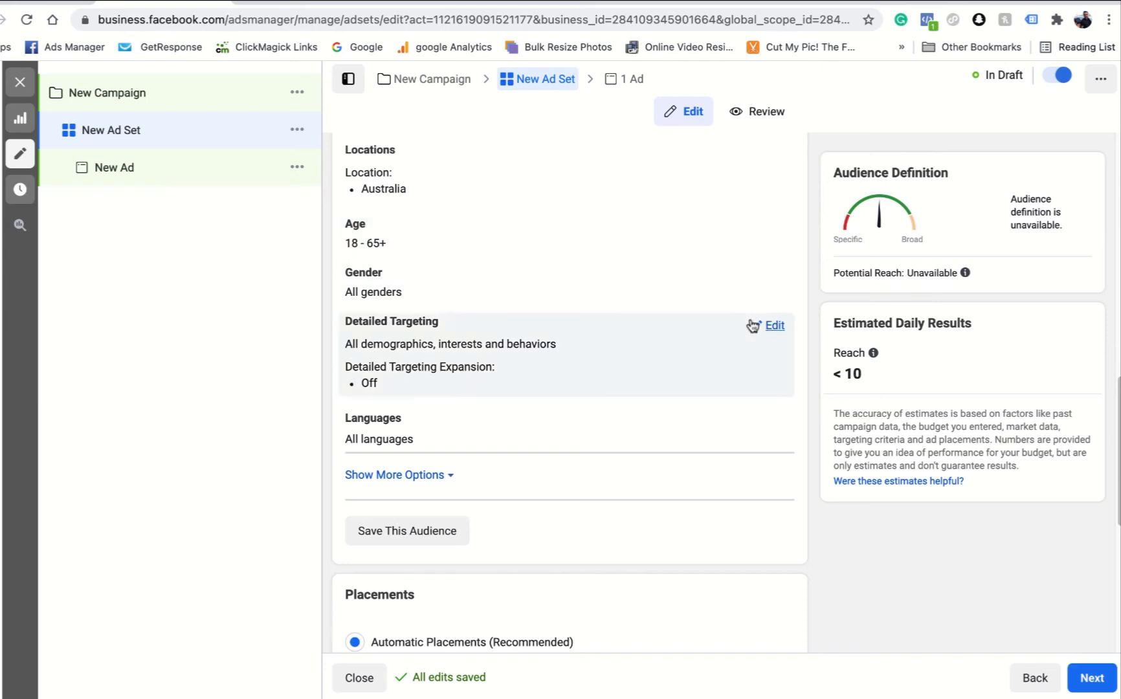
{"action": "scroll", "coordinate": [592, 303], "scroll_direction": "up", "scroll_amount": 4}
{"action": "scroll", "coordinate": [446, 478], "scroll_direction": "down", "scroll_amount": 2}
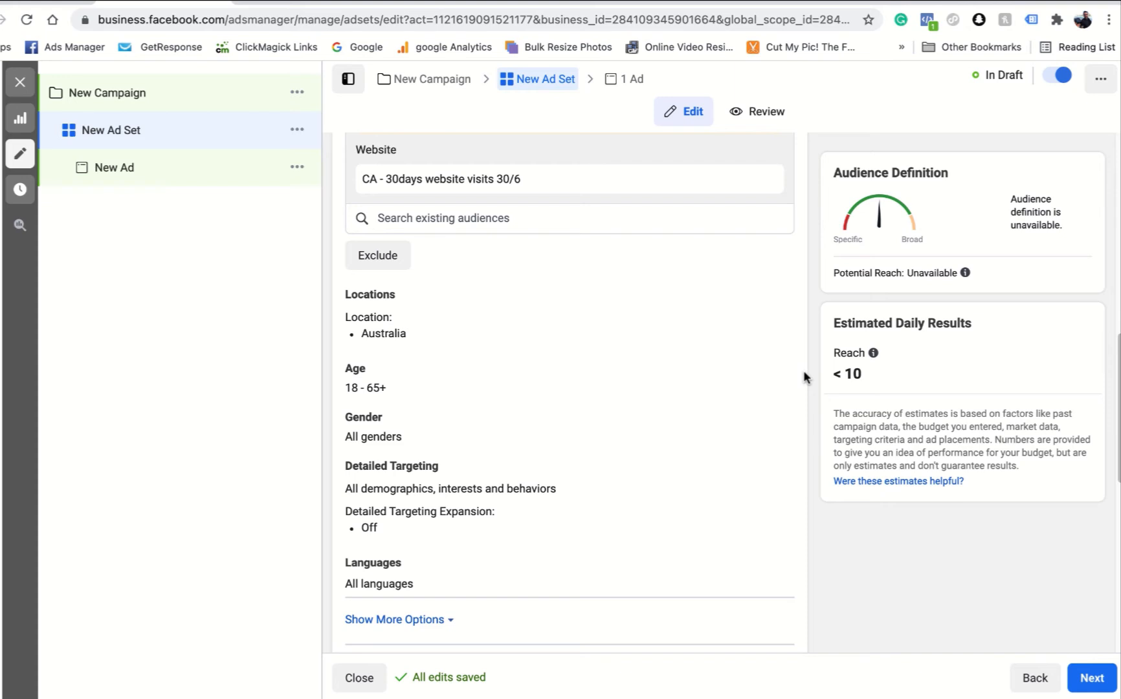
{"action": "mouse_move", "coordinate": [374, 367]}
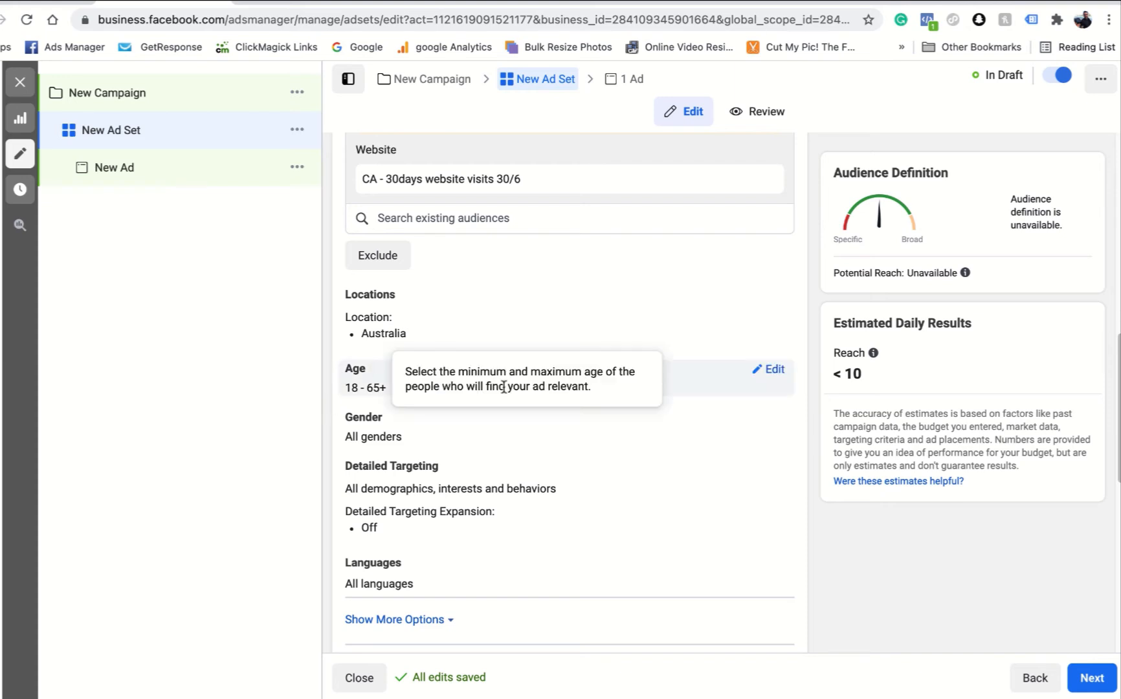
{"action": "scroll", "coordinate": [517, 410], "scroll_direction": "down", "scroll_amount": 2}
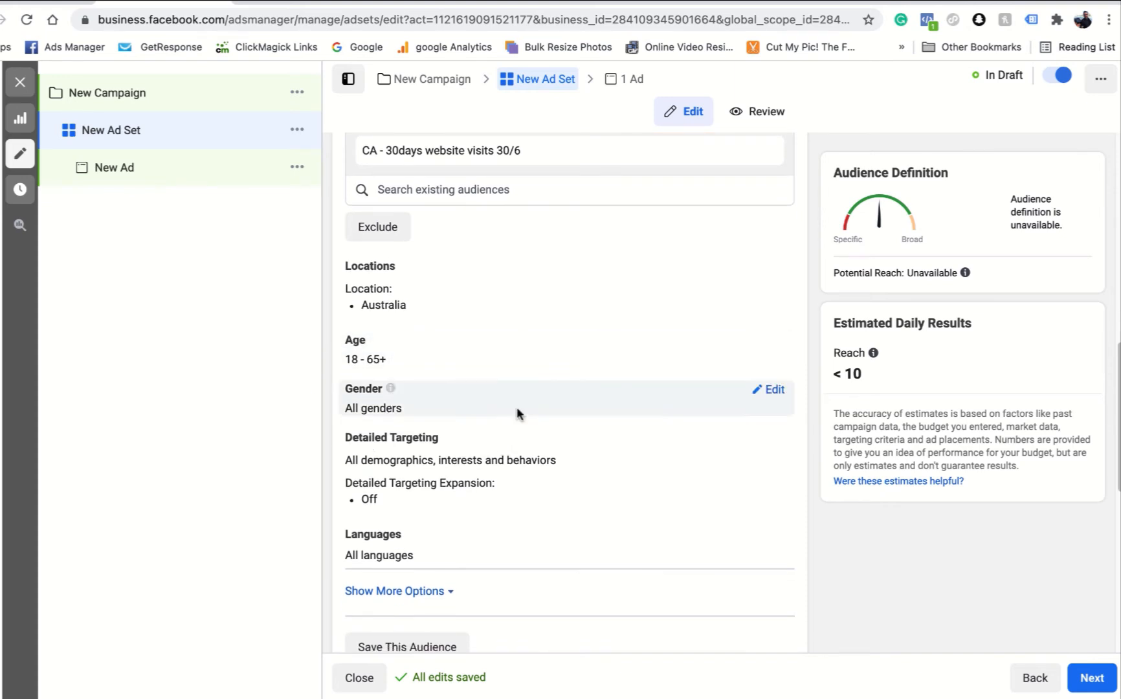
- Try Detailed Targeting Expansion for the ad set and switch it back off
{"action": "left_click", "coordinate": [771, 342]}
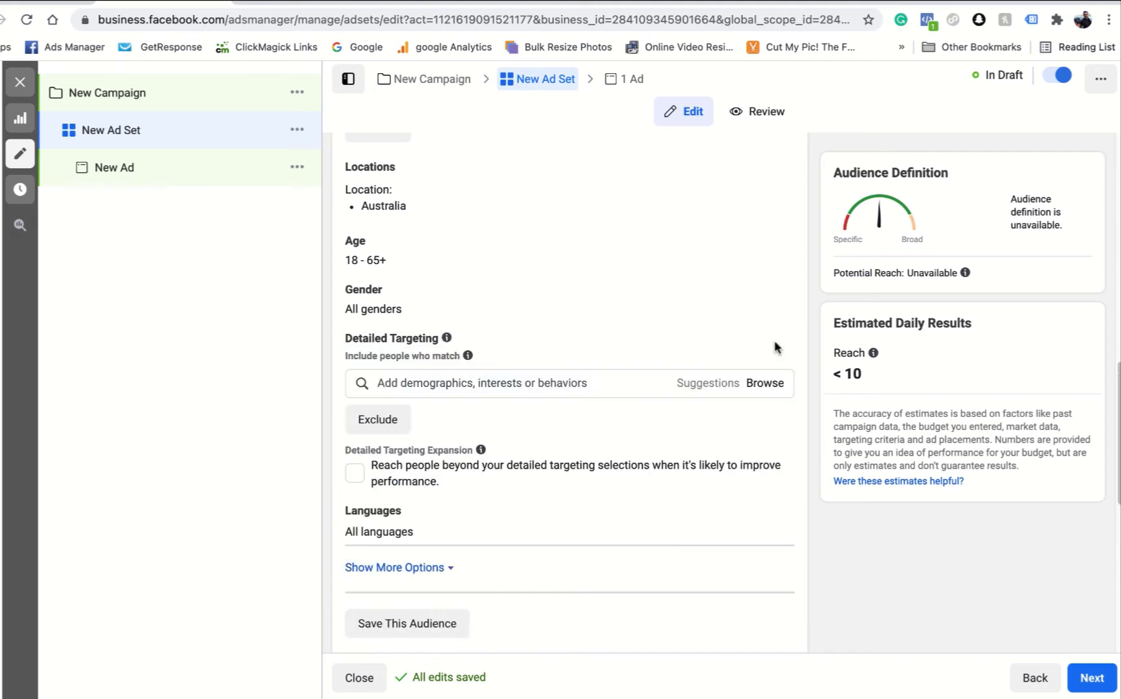
{"action": "left_click", "coordinate": [357, 477]}
{"action": "left_click", "coordinate": [357, 477]}
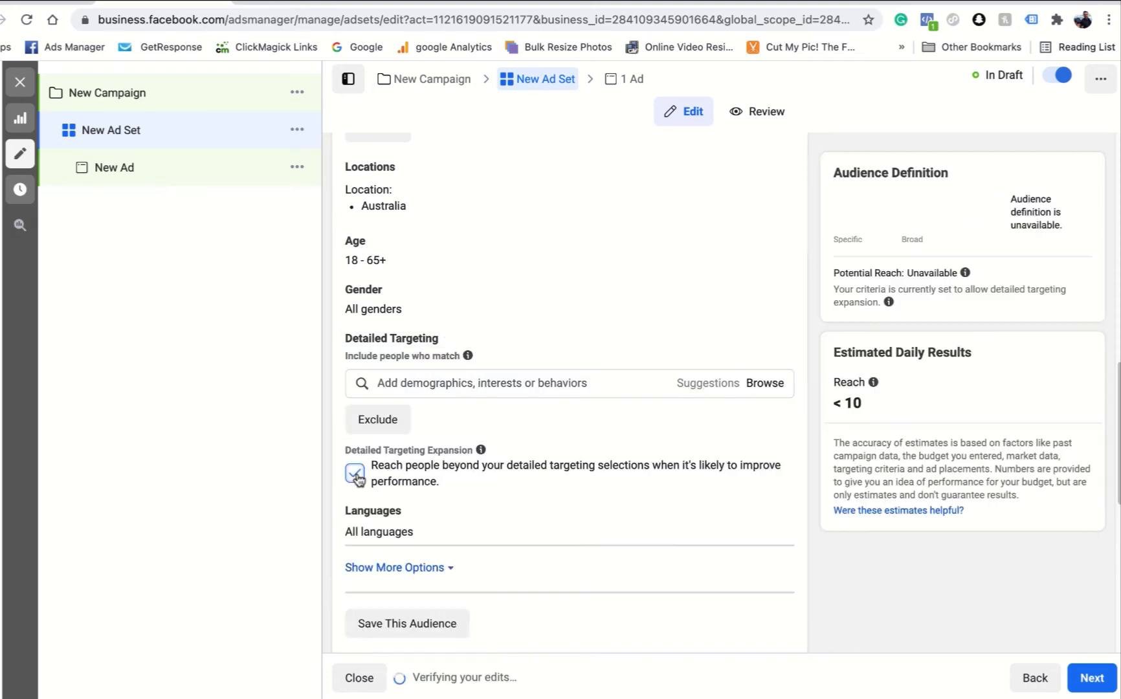
- Proceed to the new ad, leaving the ad set on Automatic Placements, and set the ad's Instagram account to baihnconstruction
{"action": "scroll", "coordinate": [585, 407], "scroll_direction": "down", "scroll_amount": 6}
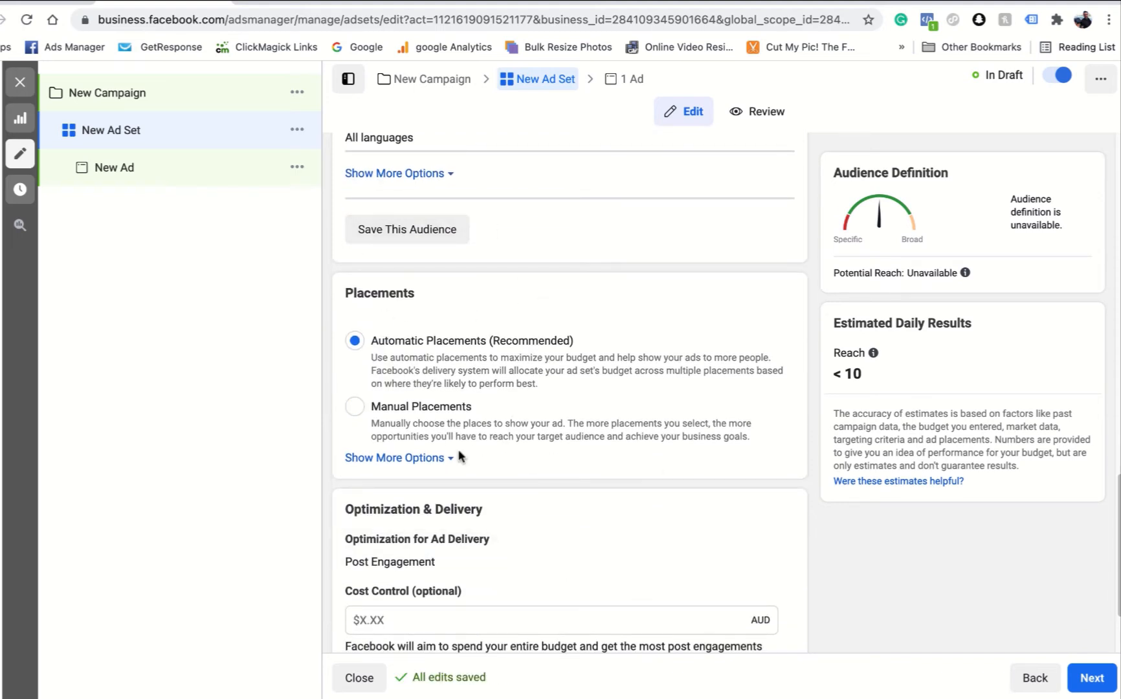
{"action": "scroll", "coordinate": [453, 279], "scroll_direction": "down", "scroll_amount": 2}
{"action": "scroll", "coordinate": [453, 246], "scroll_direction": "down", "scroll_amount": 1}
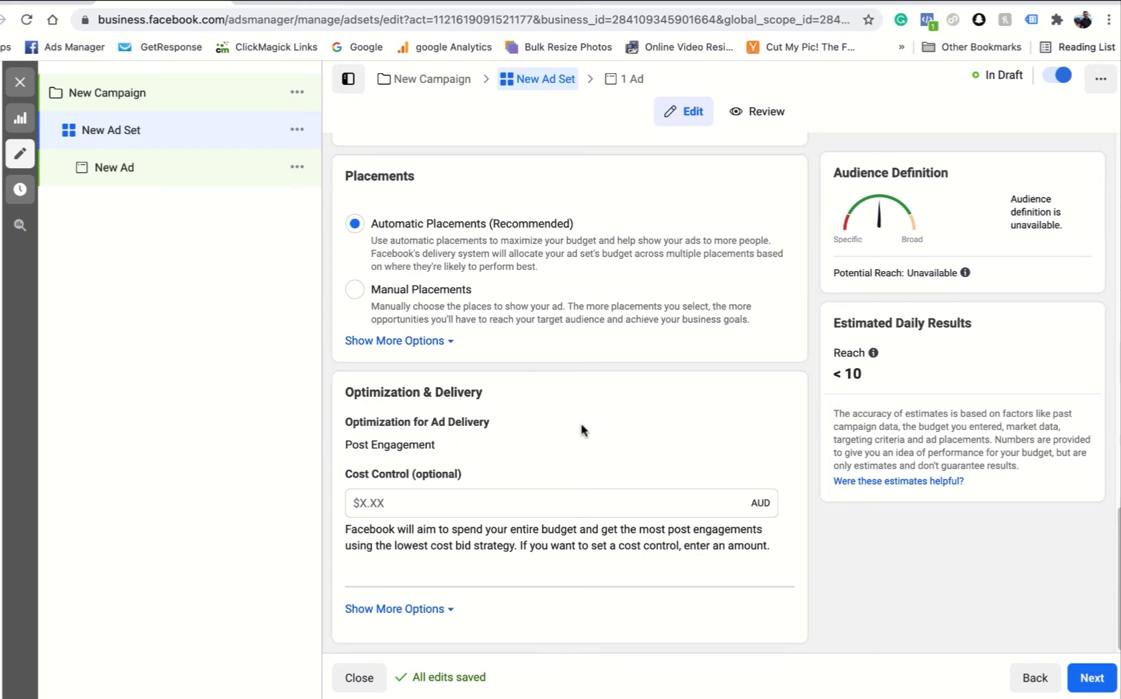
{"action": "scroll", "coordinate": [583, 414], "scroll_direction": "up", "scroll_amount": 5}
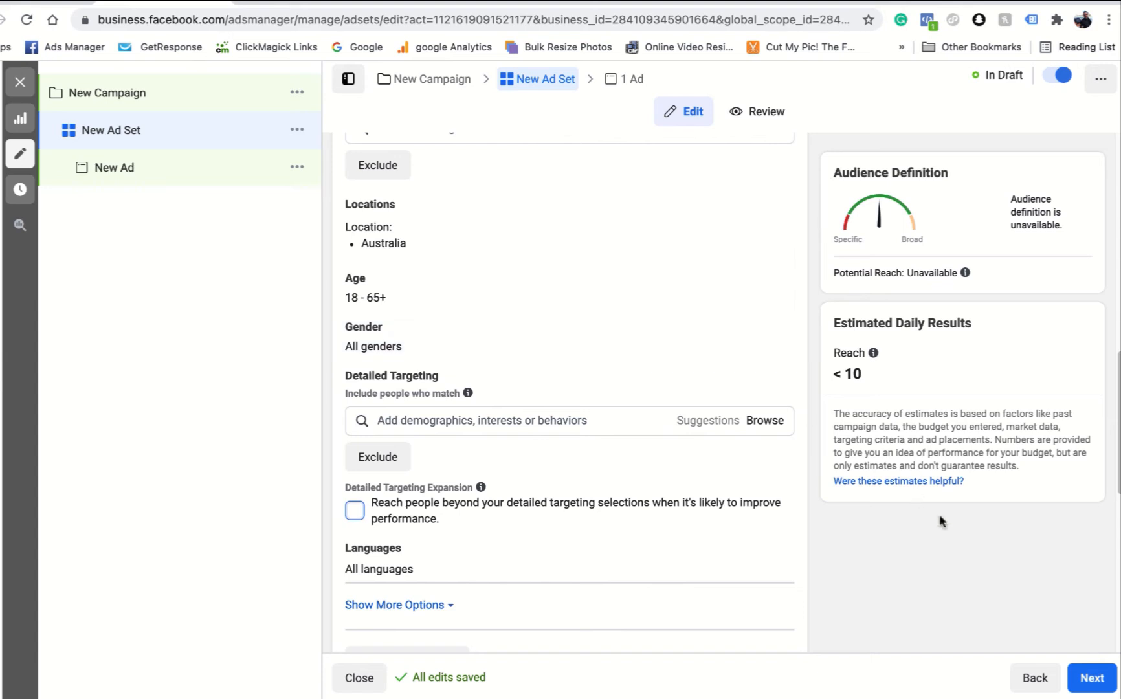
{"action": "left_click", "coordinate": [1094, 680]}
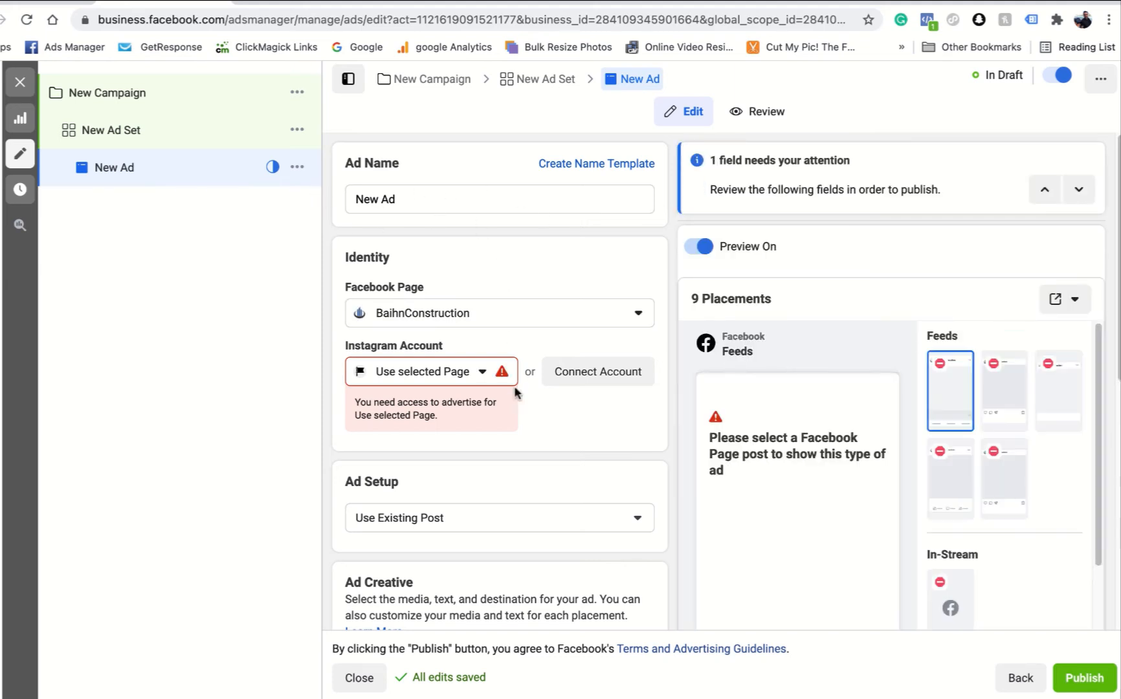
{"action": "left_click", "coordinate": [481, 373]}
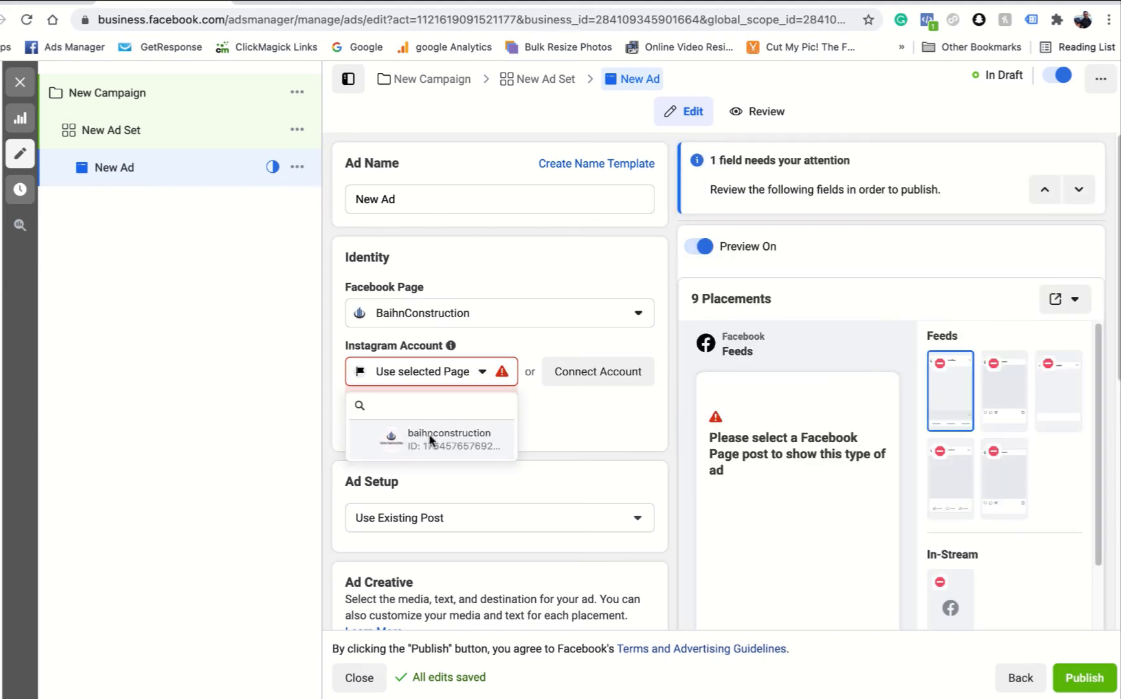
{"action": "left_click", "coordinate": [427, 436]}
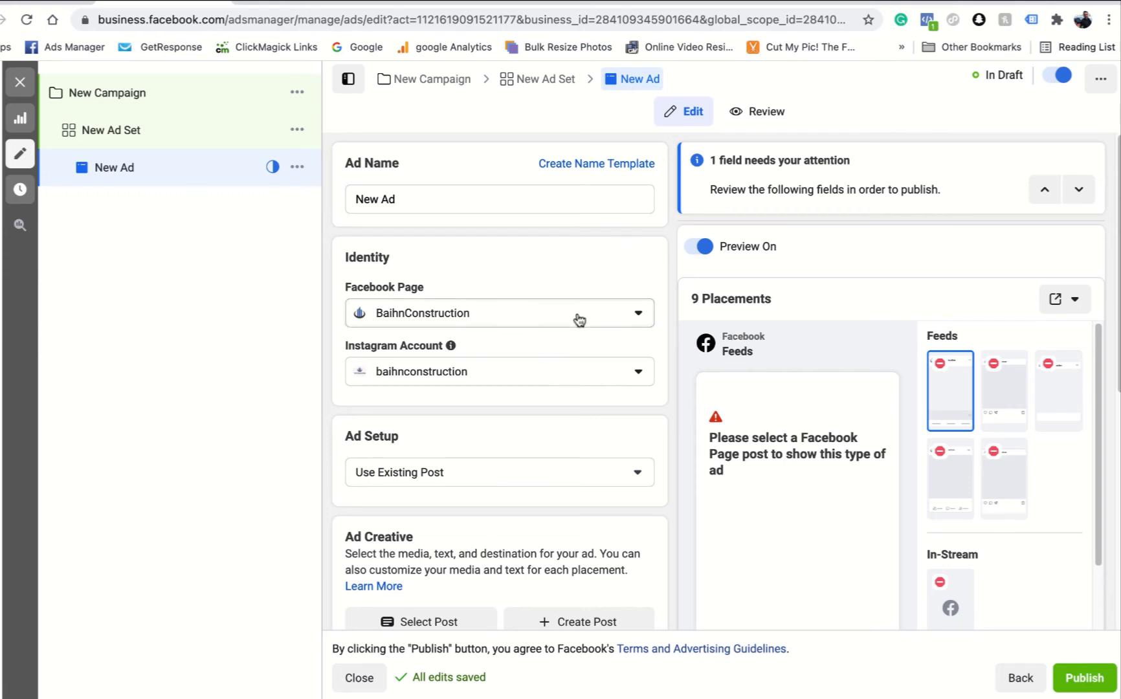
- Keep the ad setup on Use Existing Post and select the May 23, 2021 Facebook post "A real showstopper!" as the creative
{"action": "scroll", "coordinate": [580, 320], "scroll_direction": "down", "scroll_amount": 5}
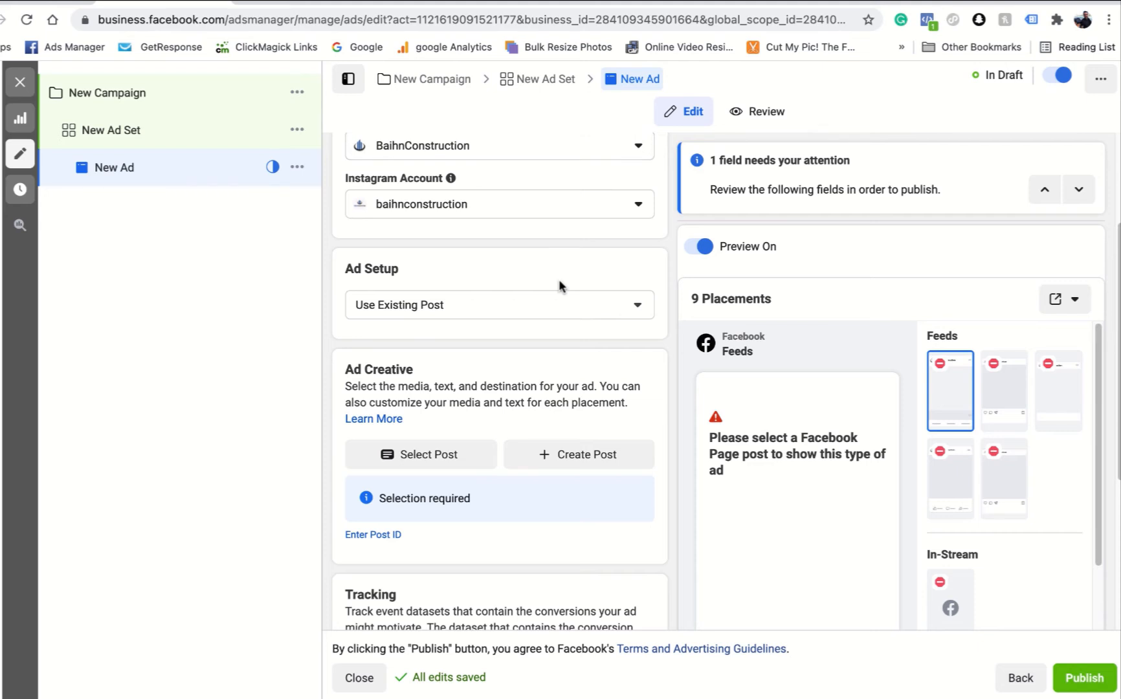
{"action": "scroll", "coordinate": [559, 280], "scroll_direction": "down", "scroll_amount": 2}
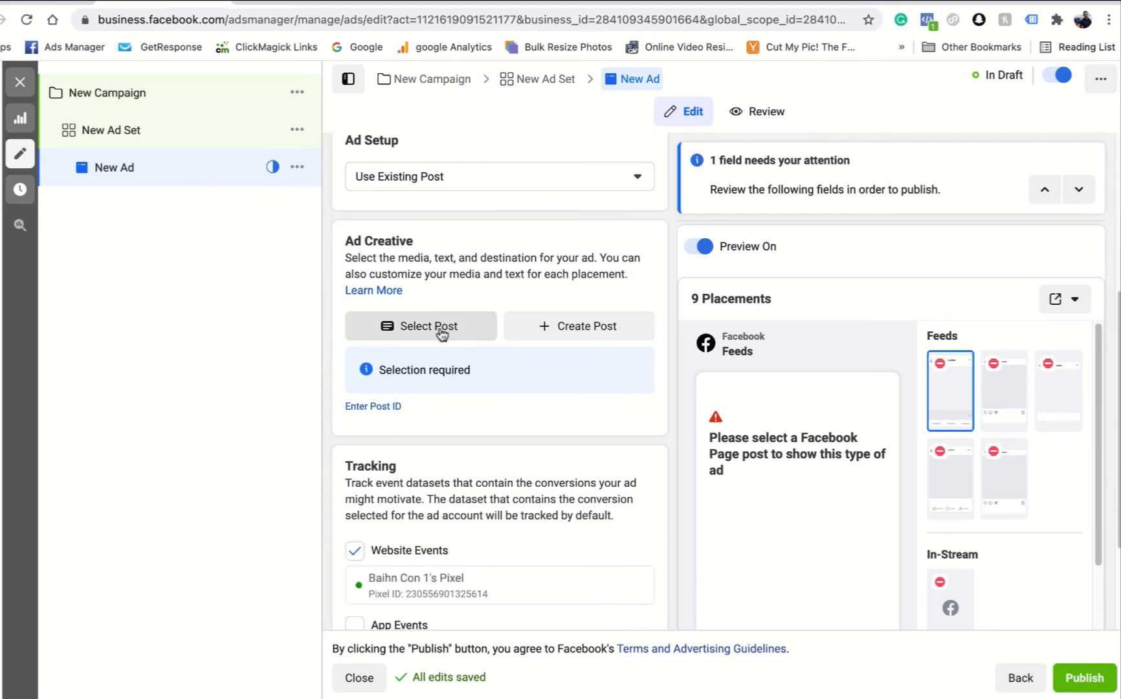
{"action": "scroll", "coordinate": [519, 324], "scroll_direction": "up", "scroll_amount": 1}
{"action": "scroll", "coordinate": [519, 323], "scroll_direction": "up", "scroll_amount": 1}
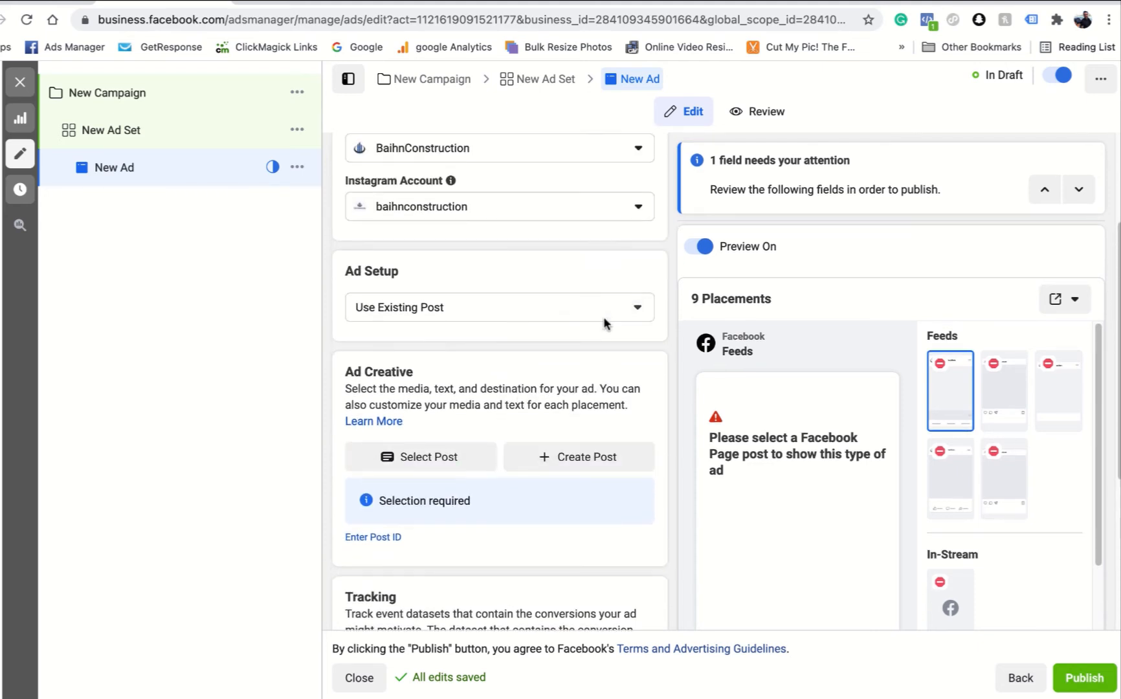
{"action": "left_click", "coordinate": [607, 309]}
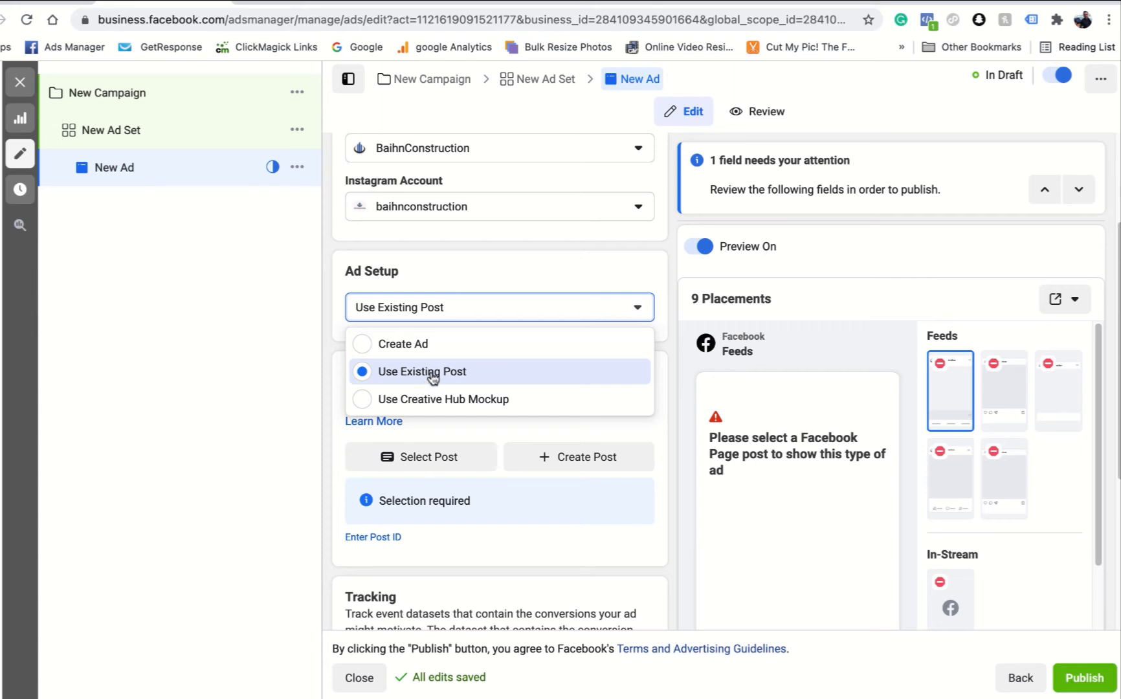
{"action": "left_click", "coordinate": [600, 263]}
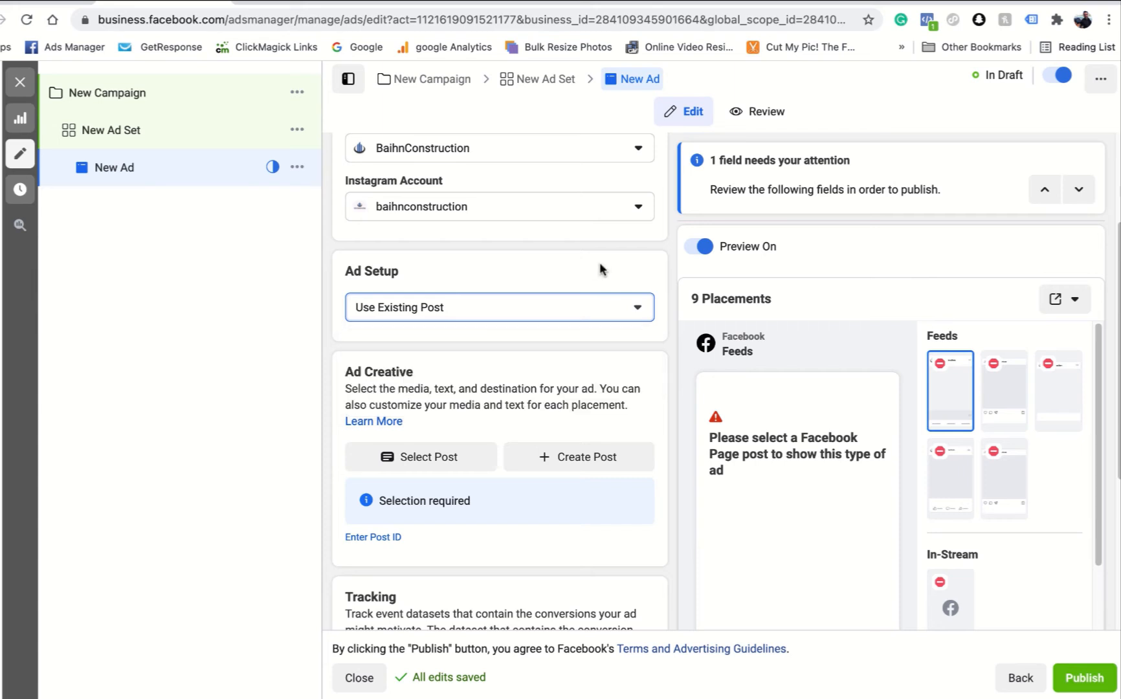
{"action": "left_click", "coordinate": [440, 457]}
{"action": "scroll", "coordinate": [450, 405], "scroll_direction": "down", "scroll_amount": 1}
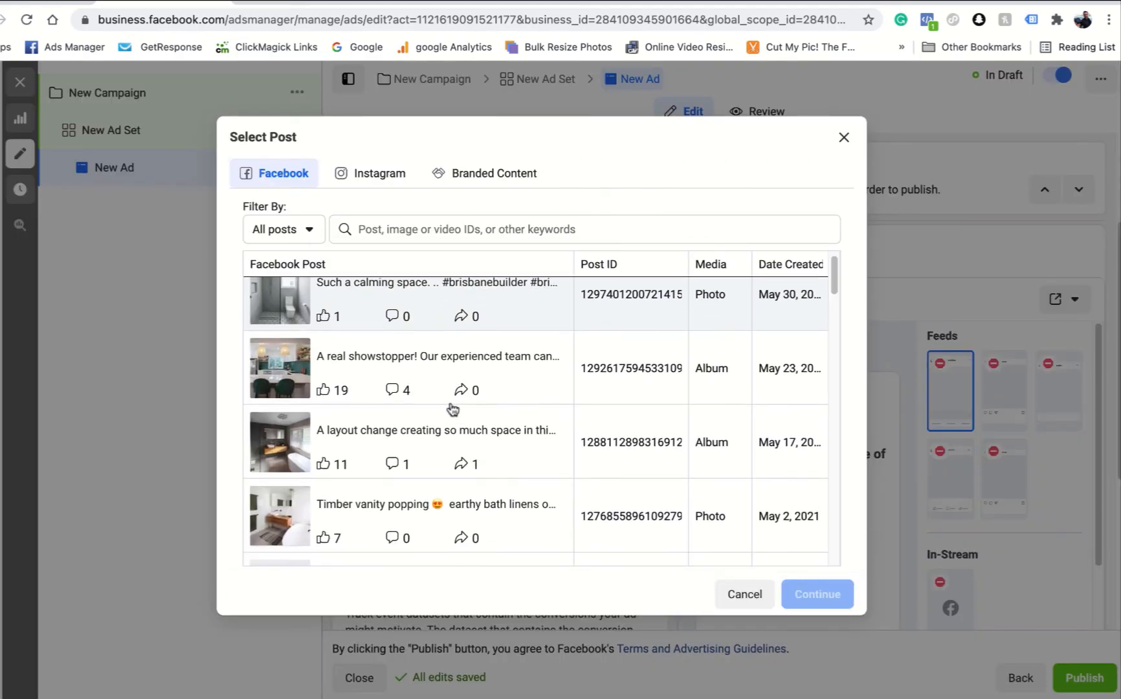
{"action": "left_click", "coordinate": [372, 355]}
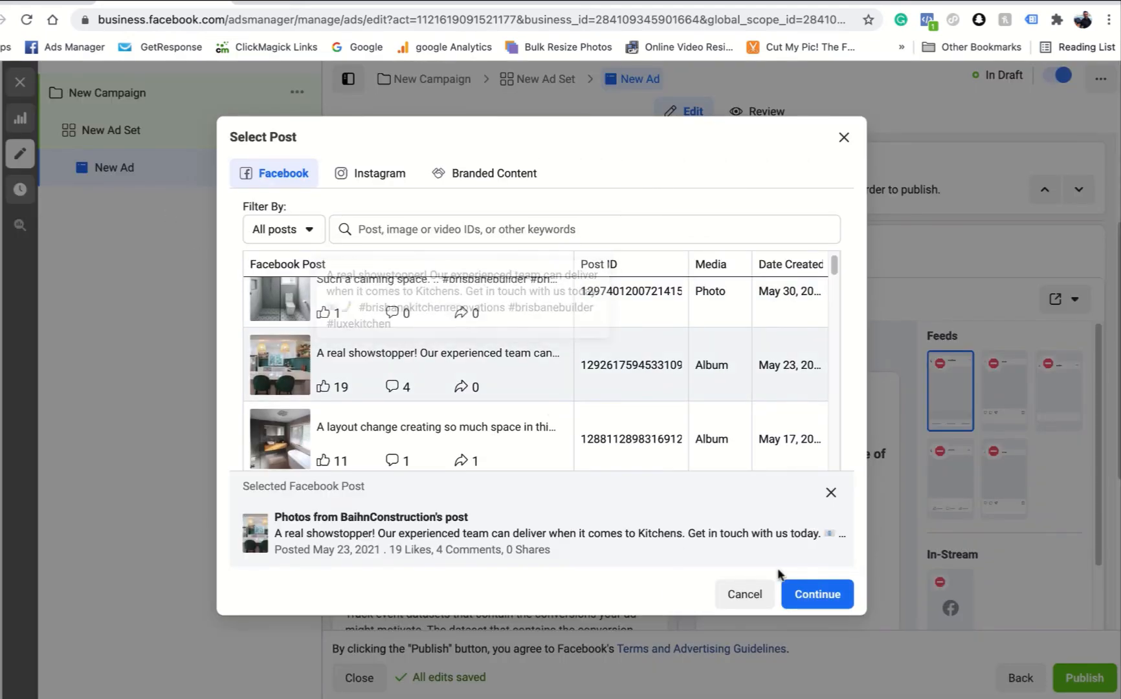
{"action": "left_click", "coordinate": [817, 593]}
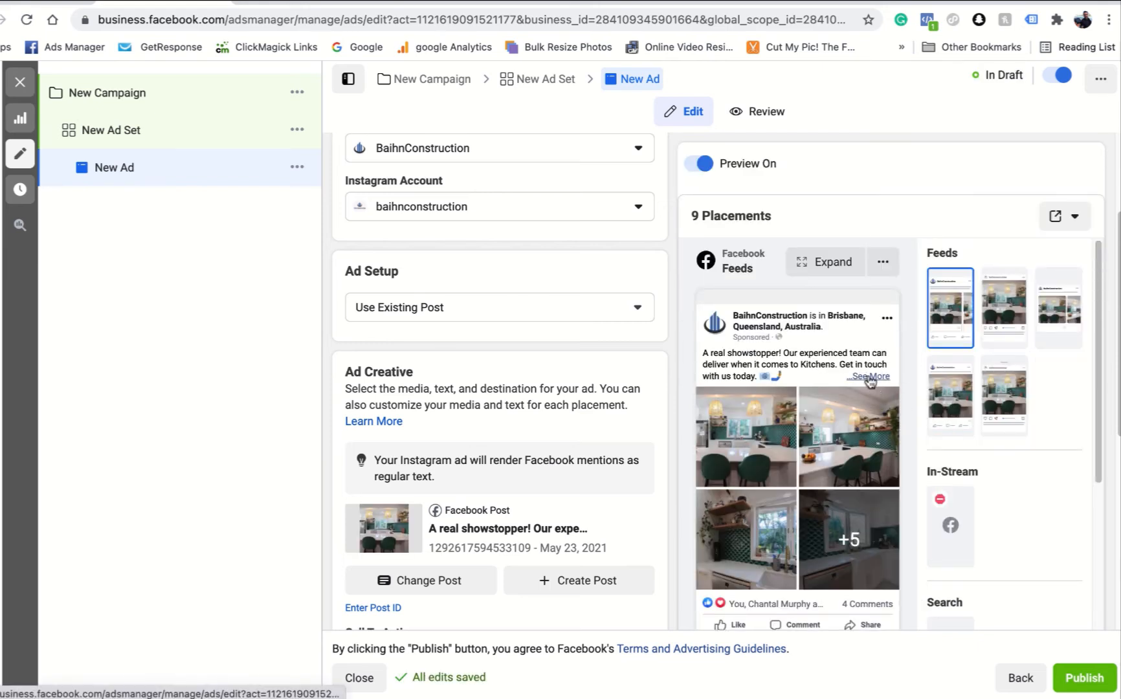
- Expand the full post text in the ad preview and check the ad's call to action and tracking settings
{"action": "left_click", "coordinate": [869, 377]}
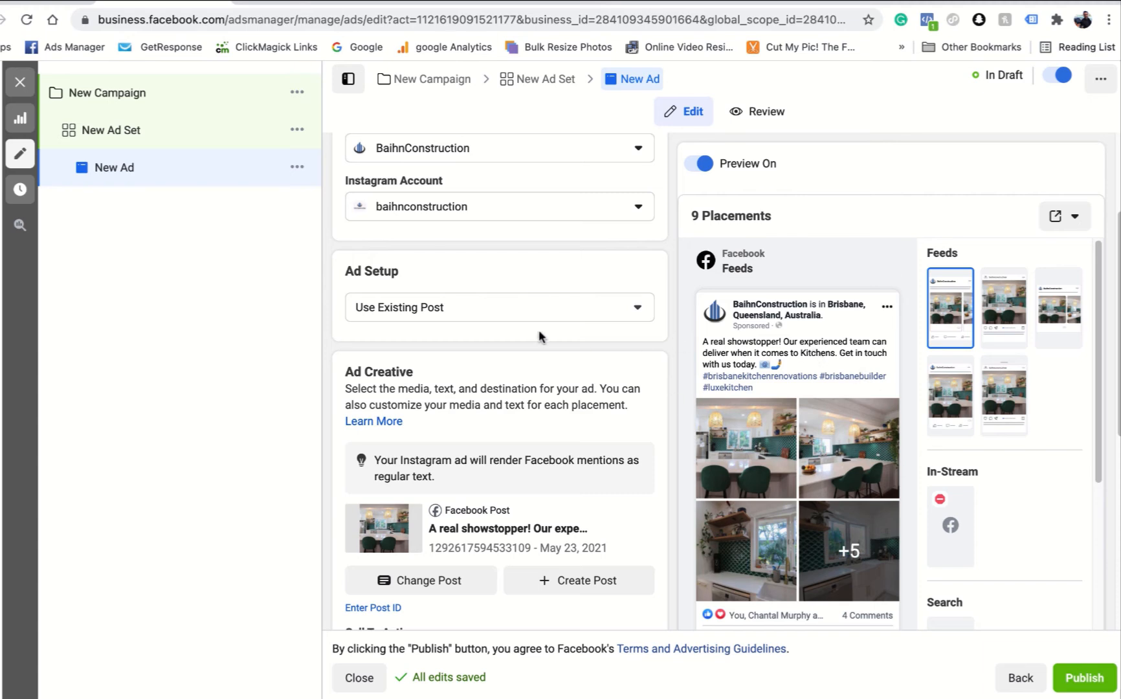
{"action": "scroll", "coordinate": [536, 307], "scroll_direction": "down", "scroll_amount": 4}
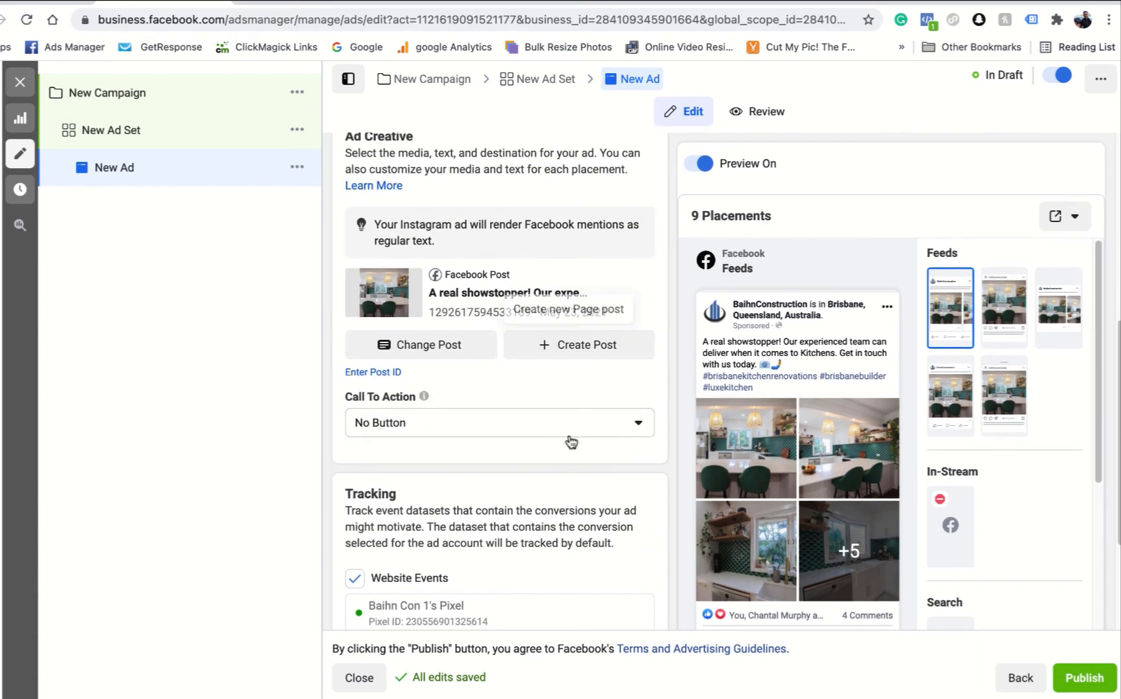
{"action": "scroll", "coordinate": [570, 440], "scroll_direction": "down", "scroll_amount": 2}
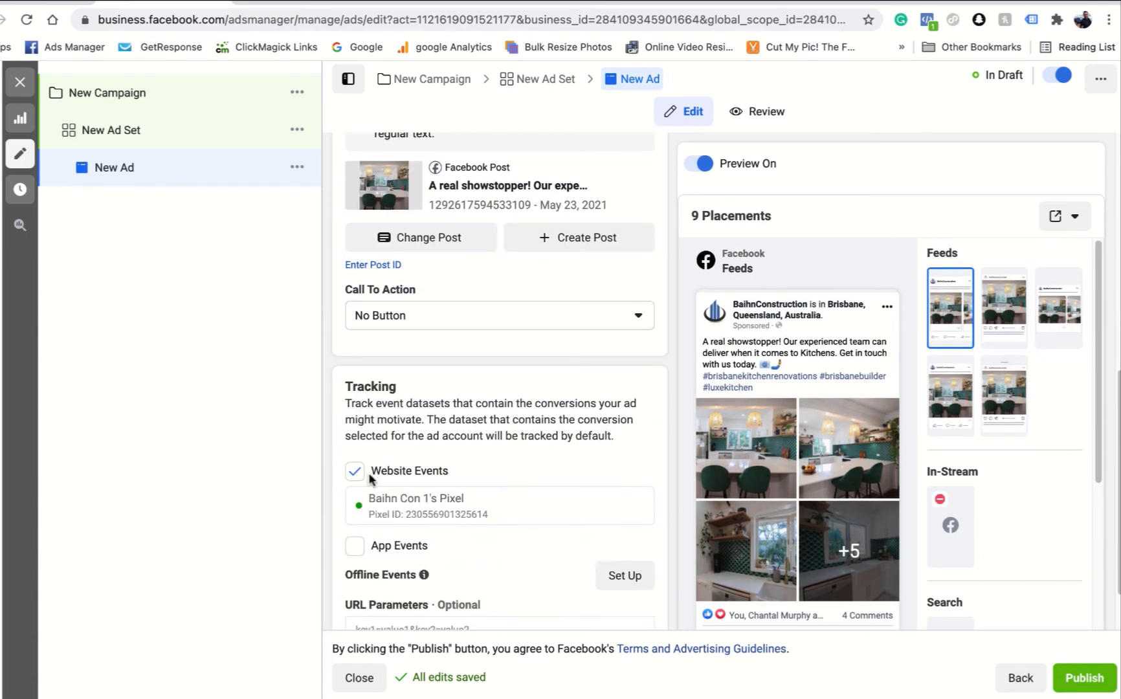
{"action": "scroll", "coordinate": [438, 466], "scroll_direction": "down", "scroll_amount": 1}
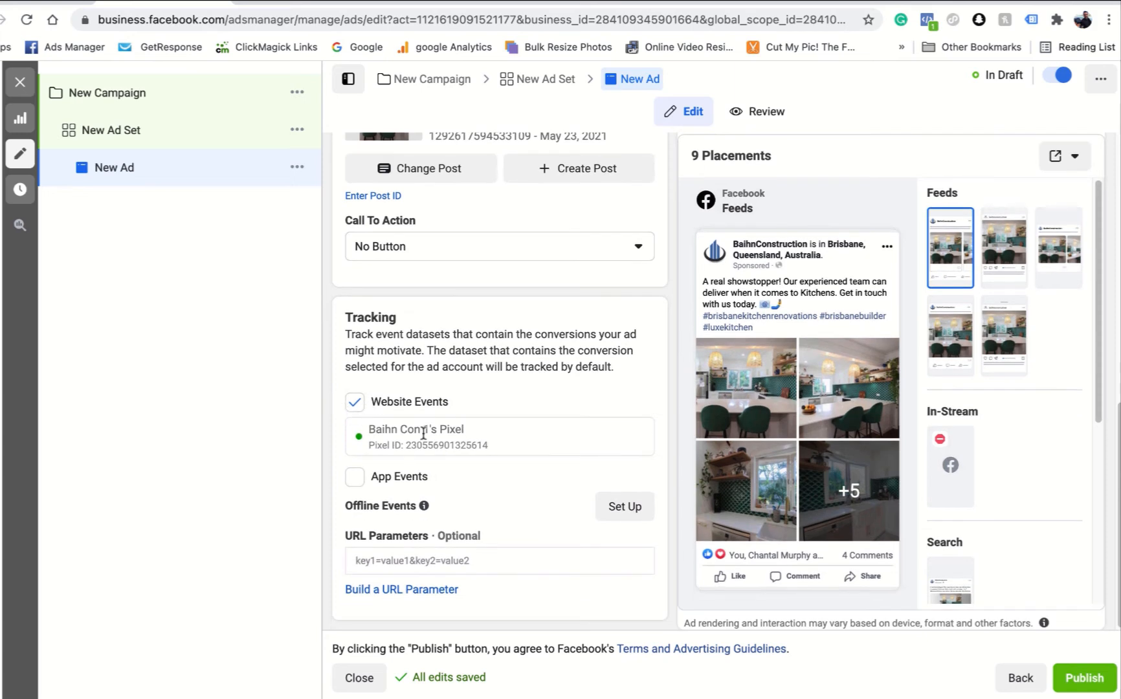
{"action": "scroll", "coordinate": [535, 430], "scroll_direction": "up", "scroll_amount": 5}
{"action": "scroll", "coordinate": [535, 431], "scroll_direction": "up", "scroll_amount": 1}
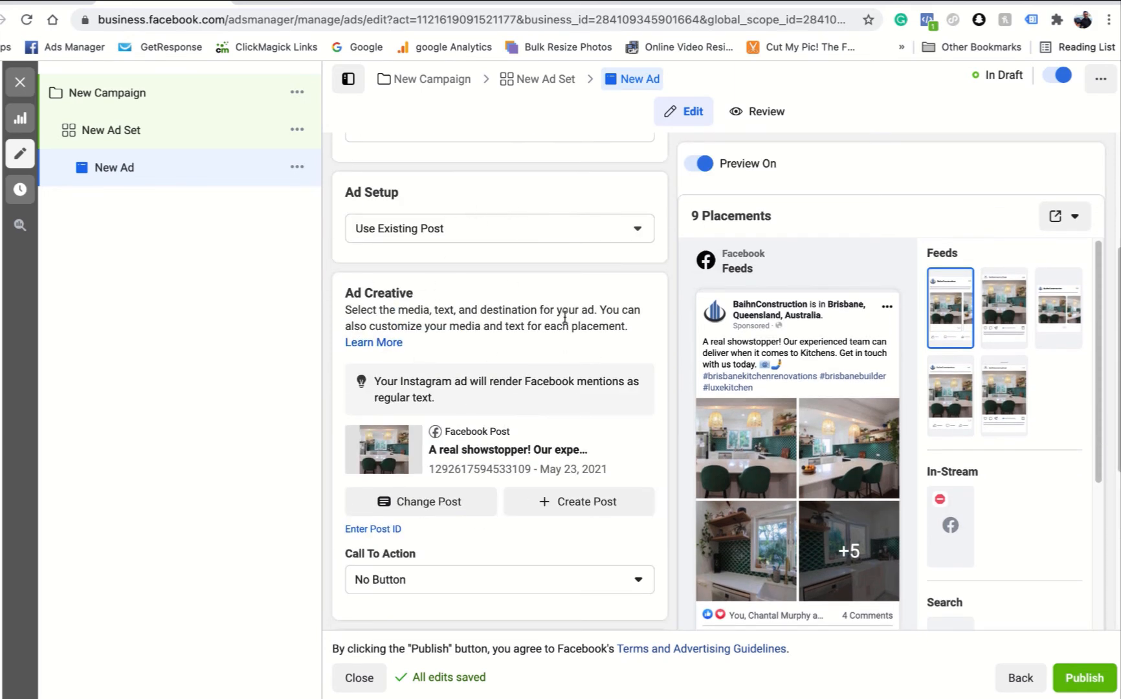
- Try the Create Ad setup, check its call-to-action options and switch back to Use Existing Post
{"action": "left_click", "coordinate": [628, 227]}
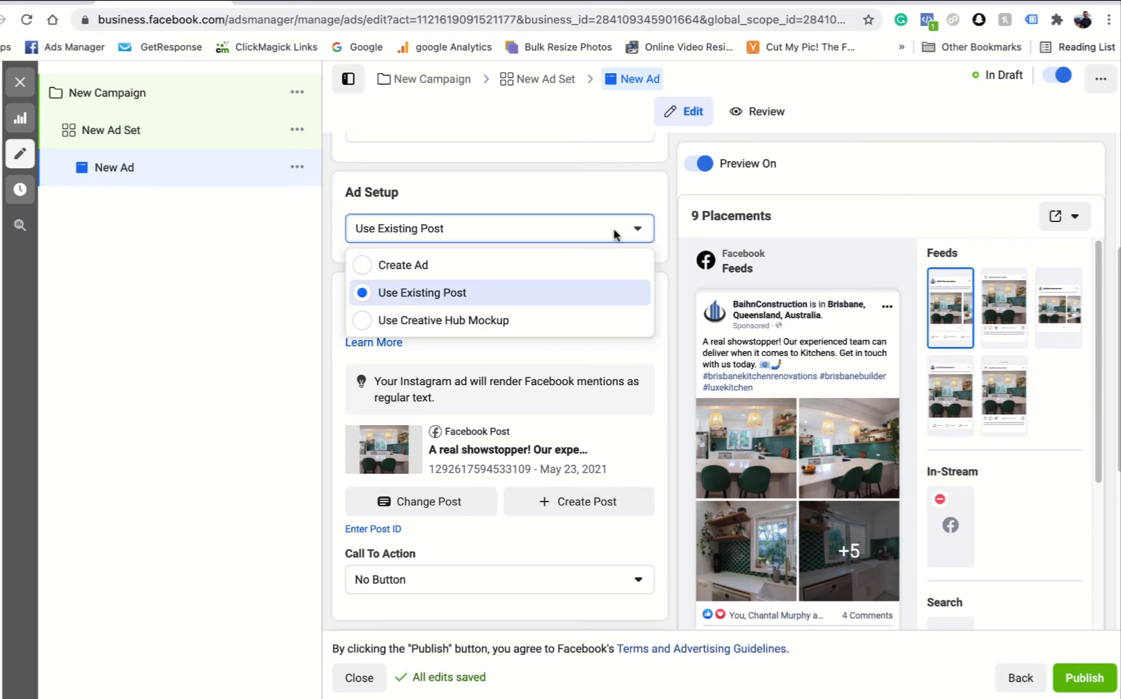
{"action": "left_click", "coordinate": [492, 277]}
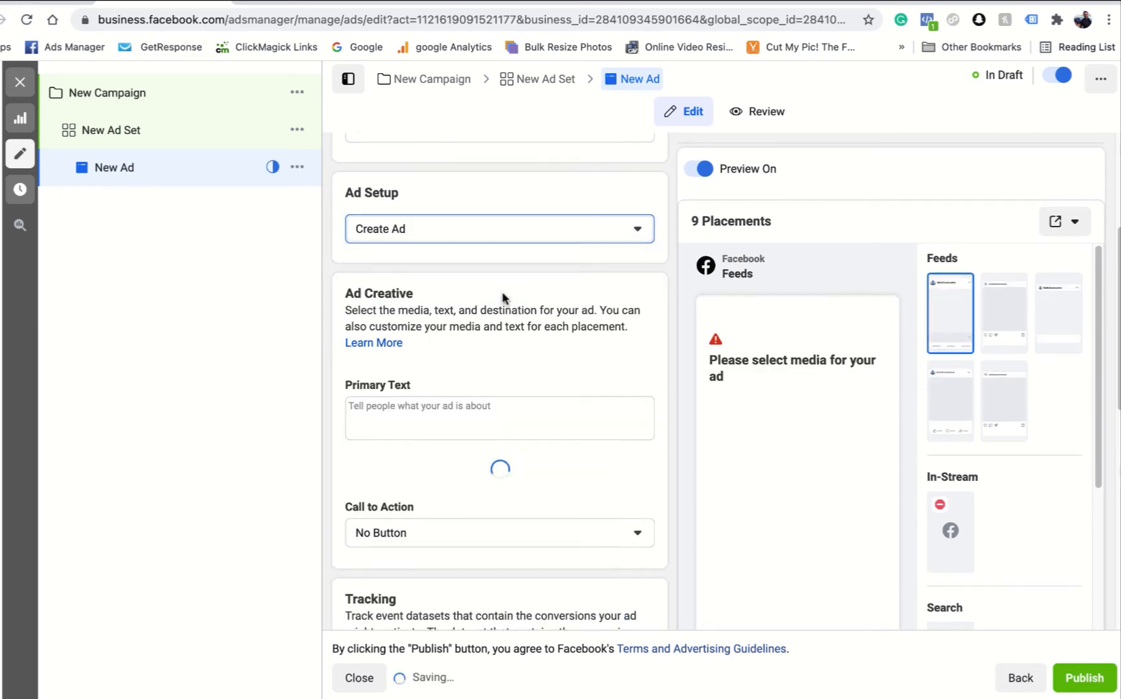
{"action": "scroll", "coordinate": [502, 292], "scroll_direction": "down", "scroll_amount": 2}
{"action": "scroll", "coordinate": [456, 451], "scroll_direction": "down", "scroll_amount": 2}
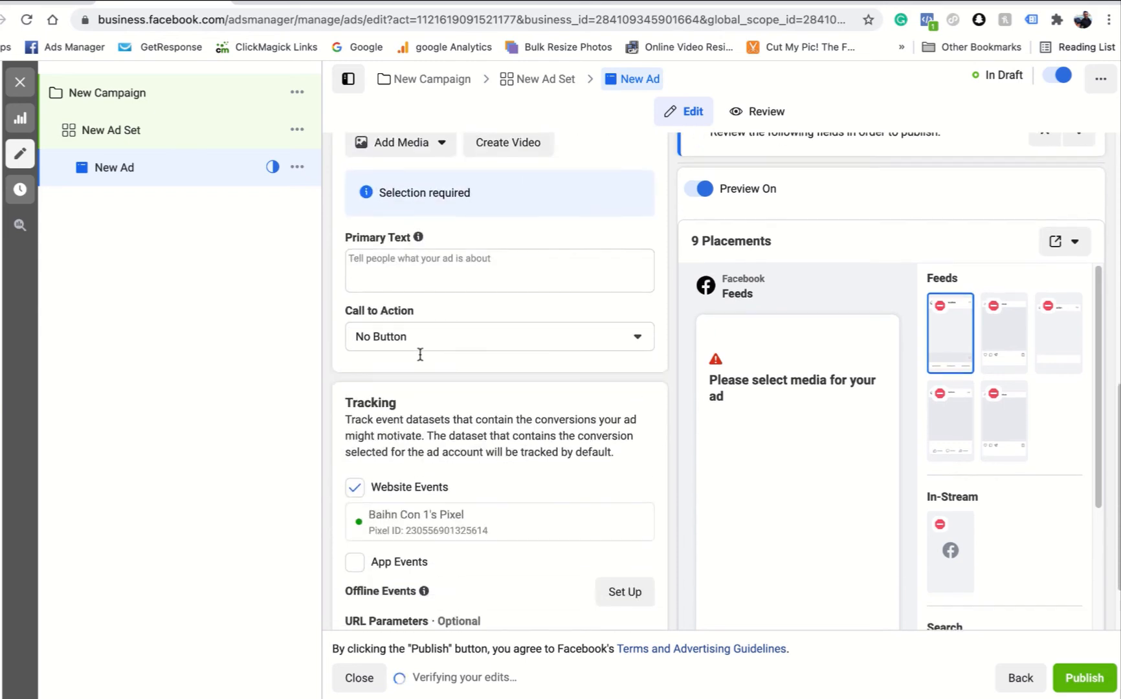
{"action": "left_click", "coordinate": [465, 331]}
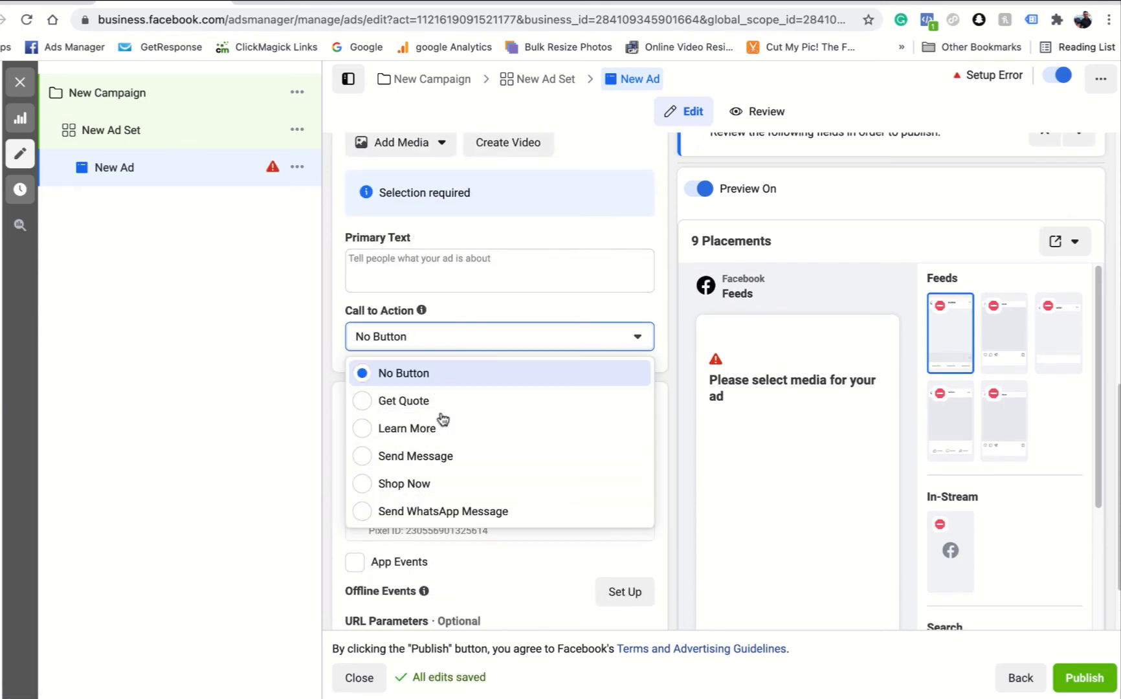
{"action": "left_click", "coordinate": [498, 298]}
{"action": "scroll", "coordinate": [409, 451], "scroll_direction": "down", "scroll_amount": 1}
{"action": "scroll", "coordinate": [468, 381], "scroll_direction": "up", "scroll_amount": 6}
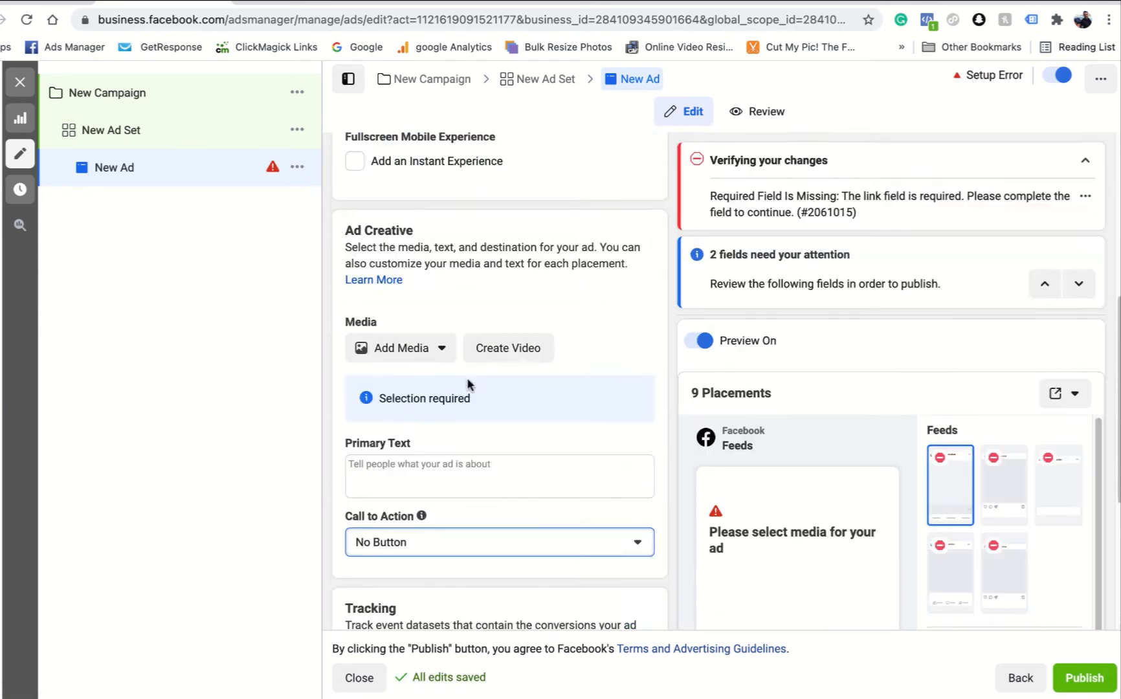
{"action": "left_click", "coordinate": [526, 382]}
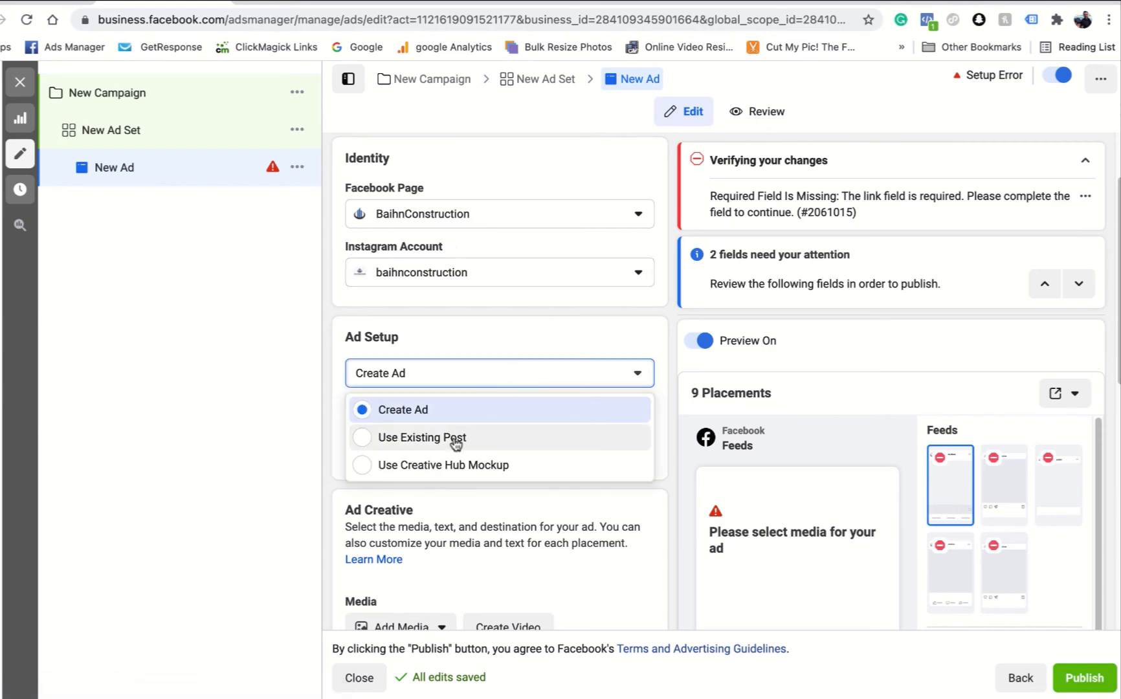
{"action": "left_click", "coordinate": [455, 440]}
- Review the ad's selected post, call to action, website event tracking and feed preview
{"action": "scroll", "coordinate": [498, 324], "scroll_direction": "down", "scroll_amount": 4}
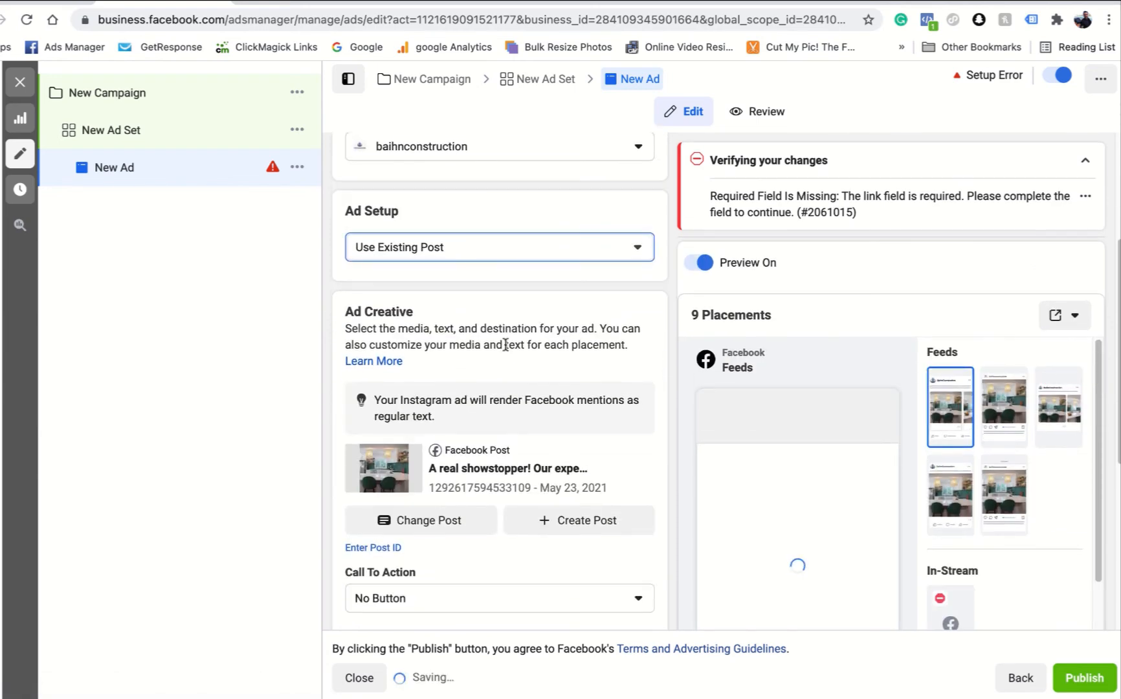
{"action": "scroll", "coordinate": [504, 363], "scroll_direction": "down", "scroll_amount": 4}
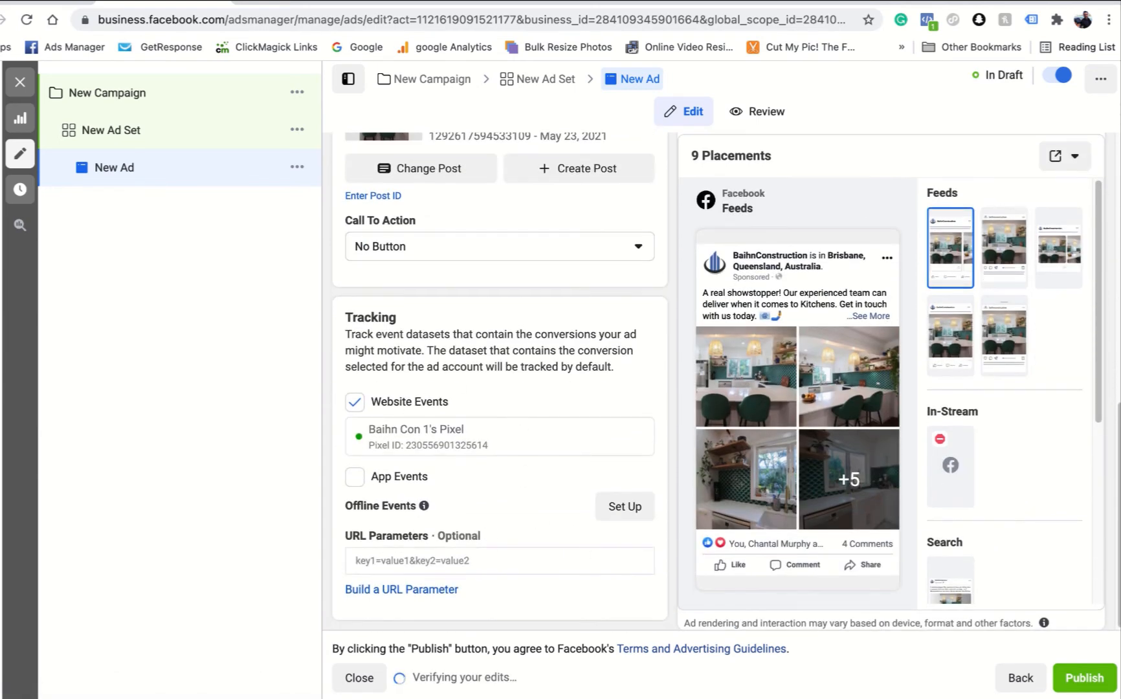
{"action": "scroll", "coordinate": [511, 223], "scroll_direction": "up", "scroll_amount": 5}
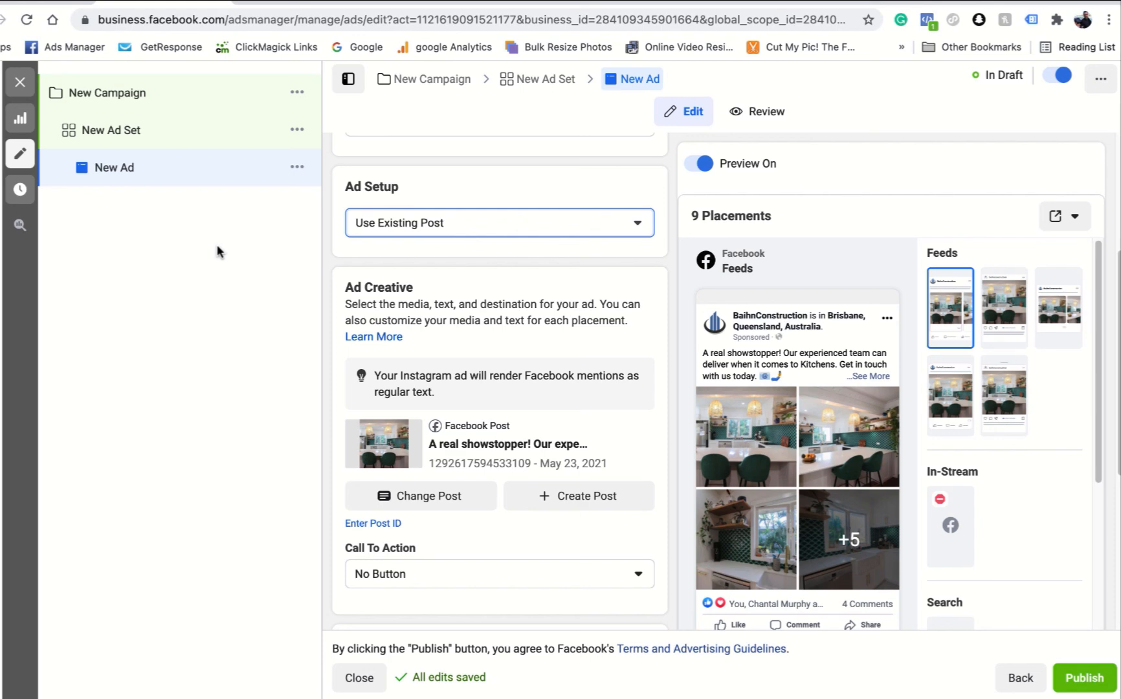
{"action": "scroll", "coordinate": [680, 259], "scroll_direction": "down", "scroll_amount": 5}
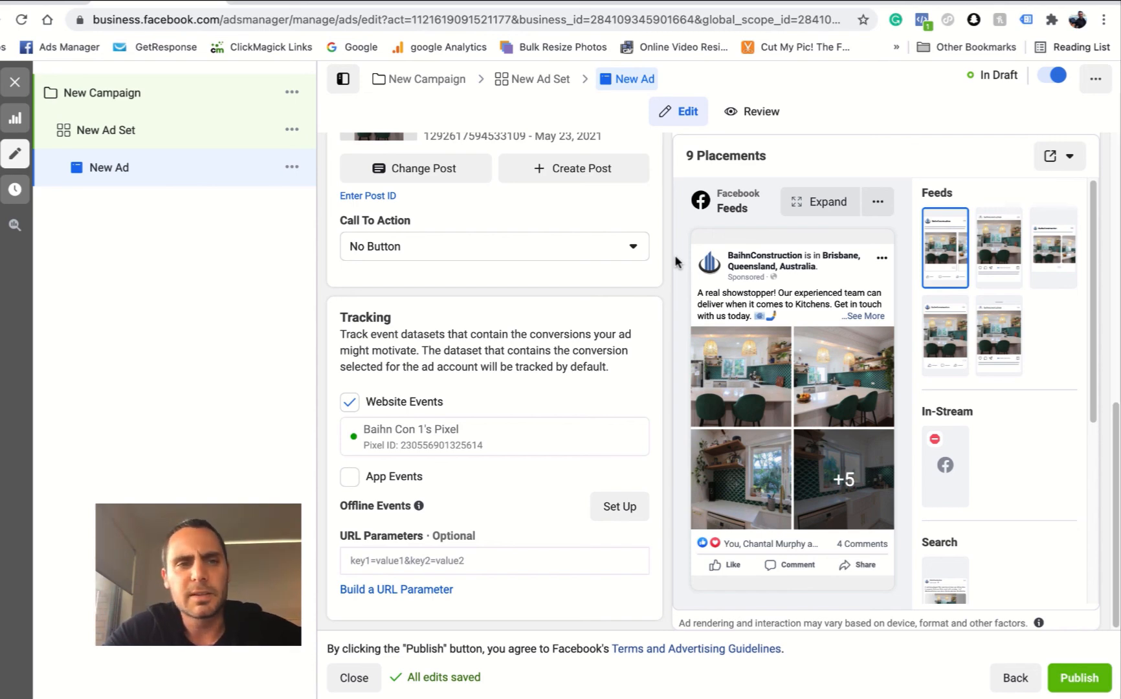
{"action": "scroll", "coordinate": [590, 360], "scroll_direction": "up", "scroll_amount": 6}
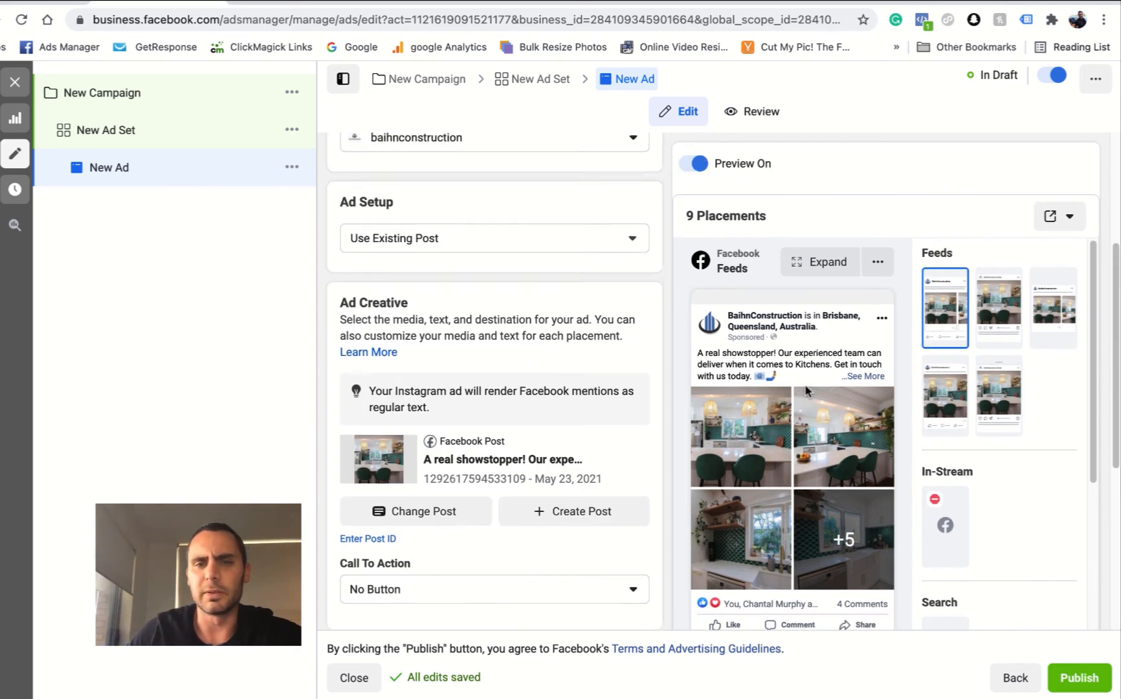